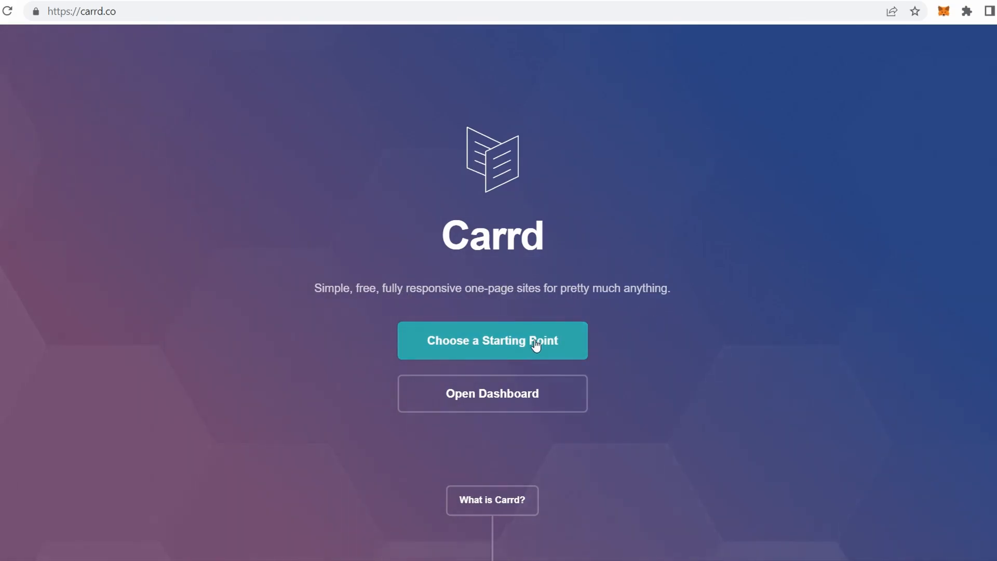
- Browse the starting-point templates and select the Jack O'Neill link-list template
left_click(508, 343)
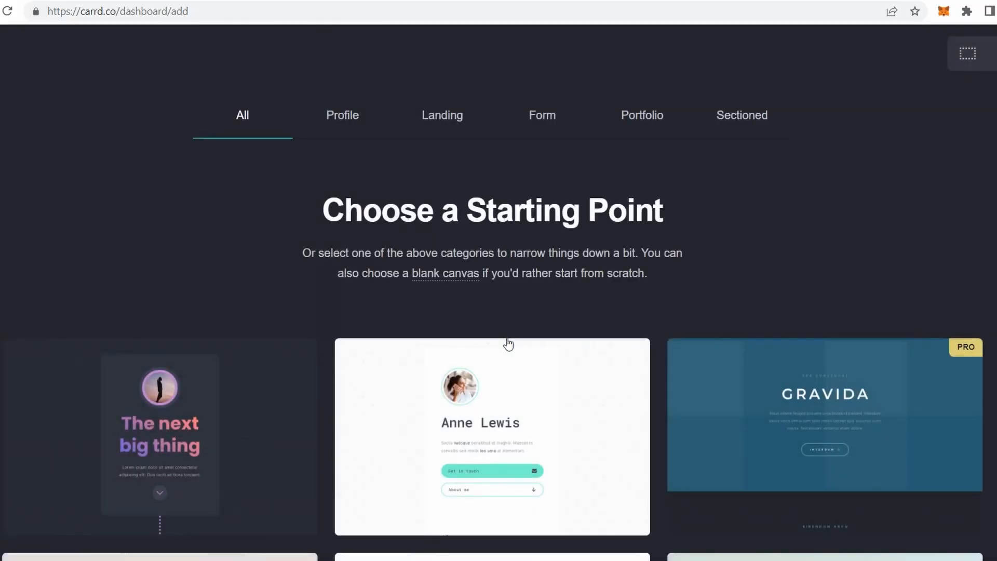
scroll(509, 343, "down", 1)
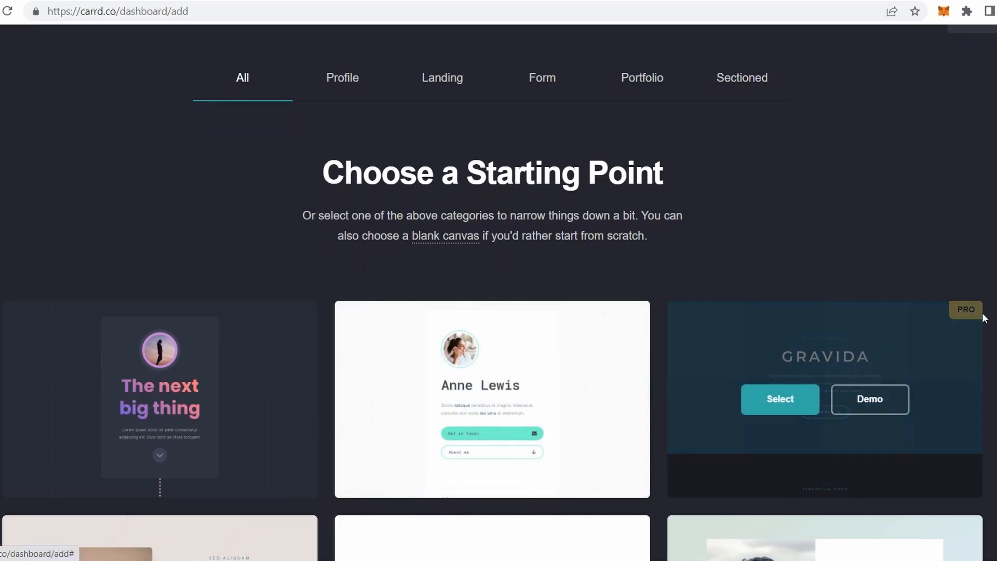
scroll(975, 333, "down", 4)
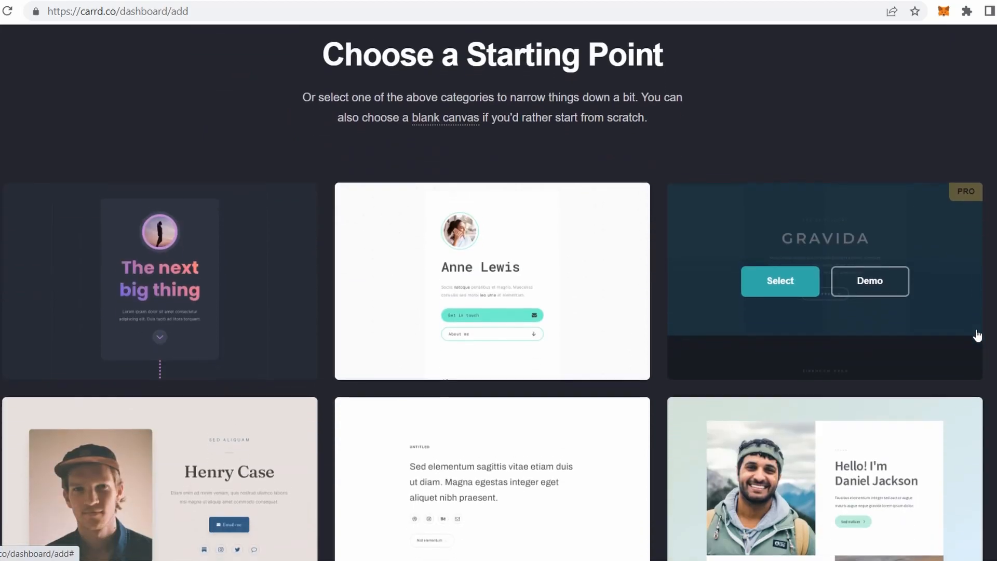
scroll(977, 335, "down", 4)
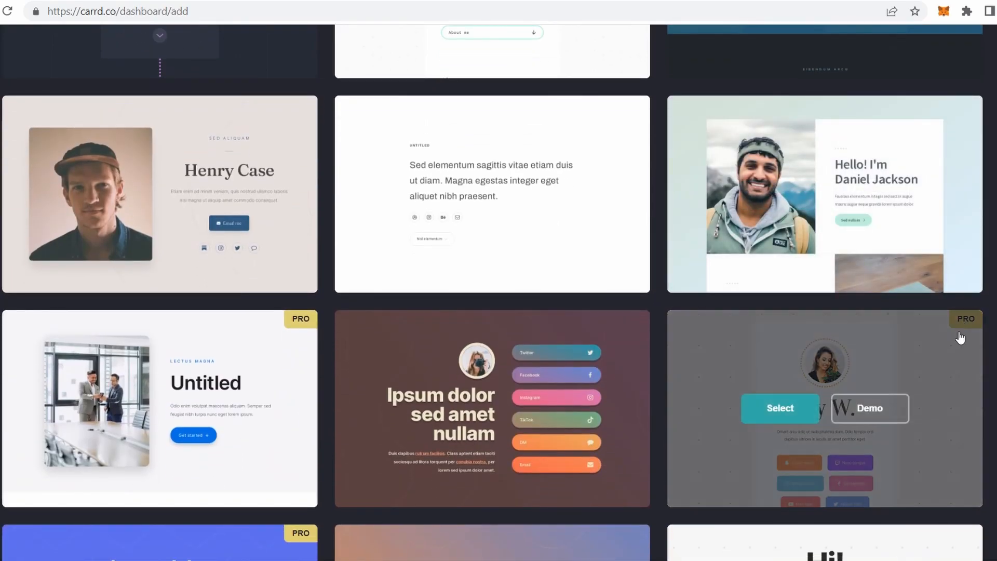
mouse_move(540, 447)
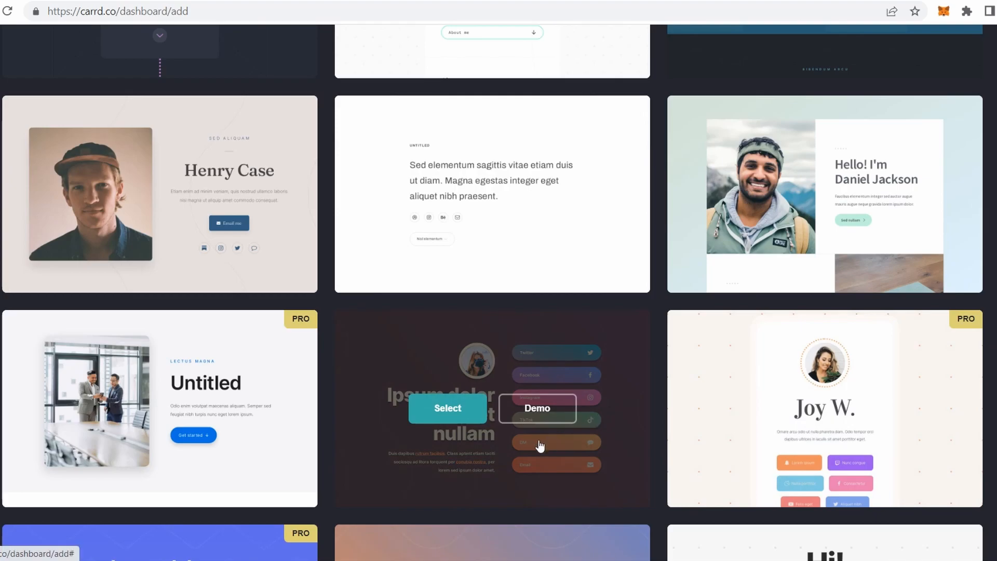
scroll(503, 462, "down", 4)
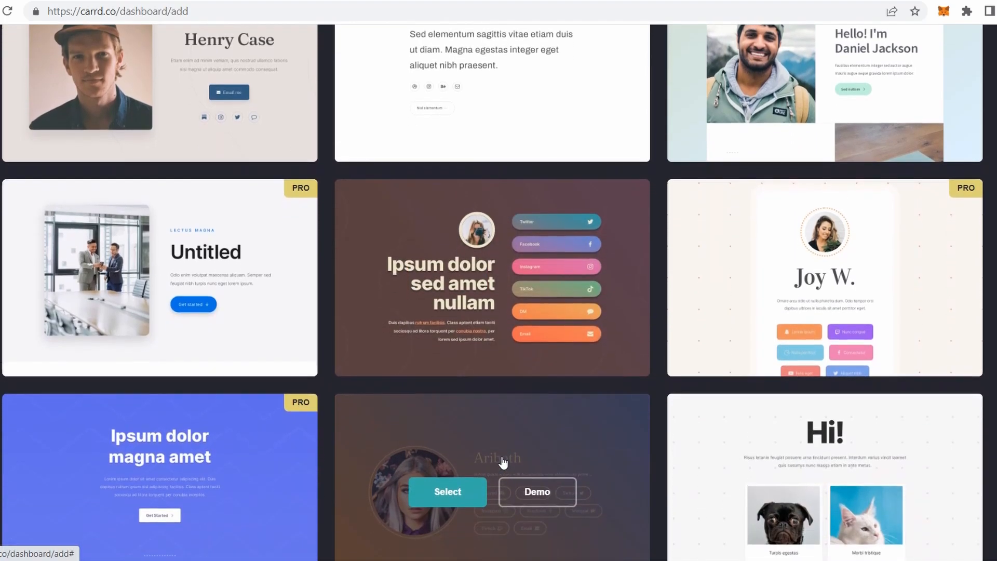
scroll(520, 457, "down", 2)
scroll(551, 446, "up", 3)
scroll(552, 446, "down", 2)
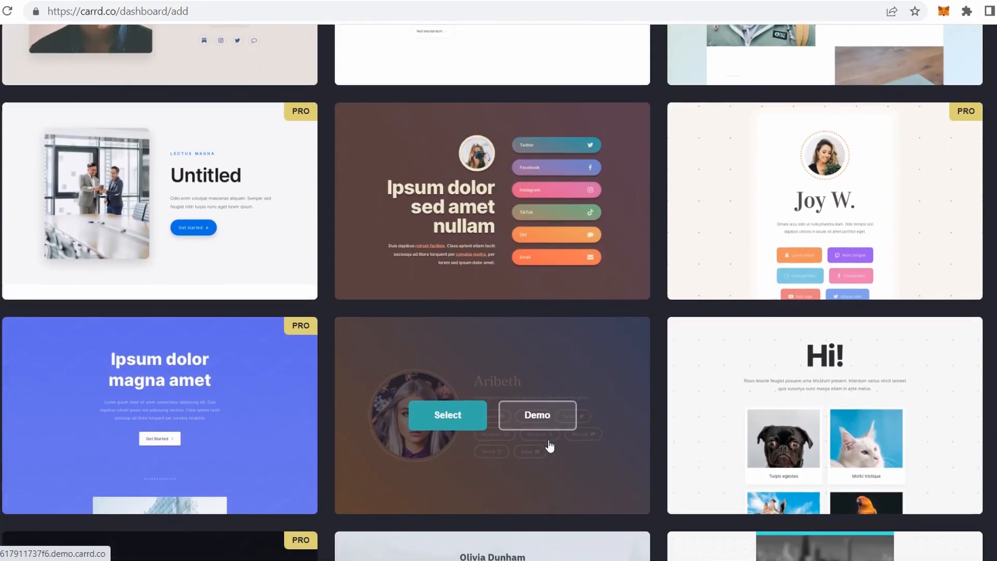
scroll(549, 446, "down", 9)
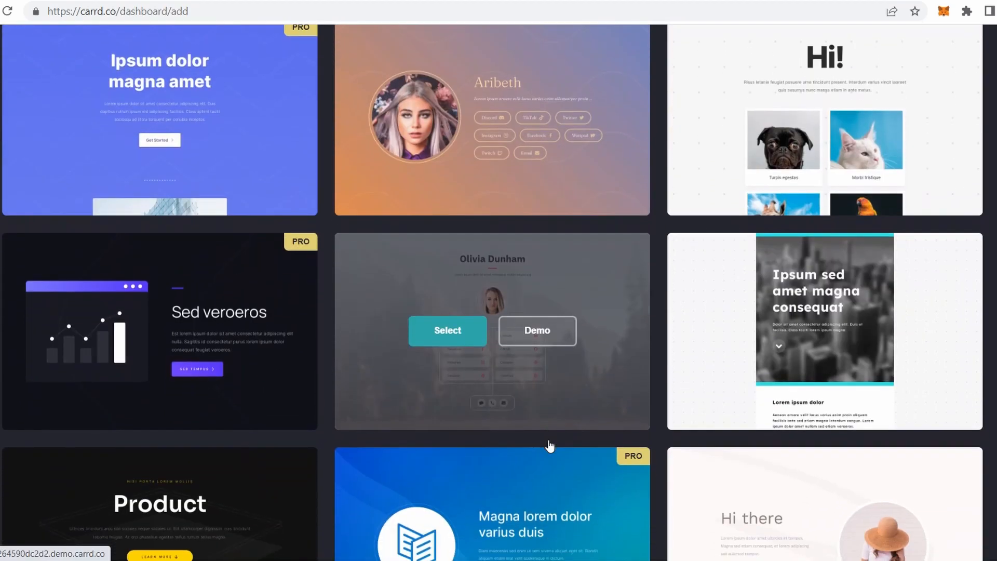
scroll(550, 445, "down", 8)
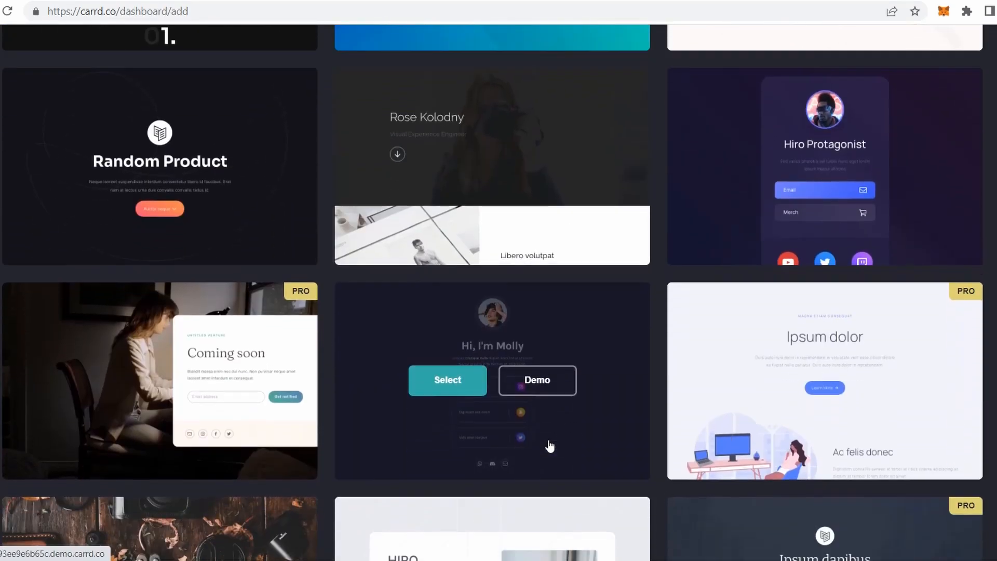
scroll(550, 445, "down", 10)
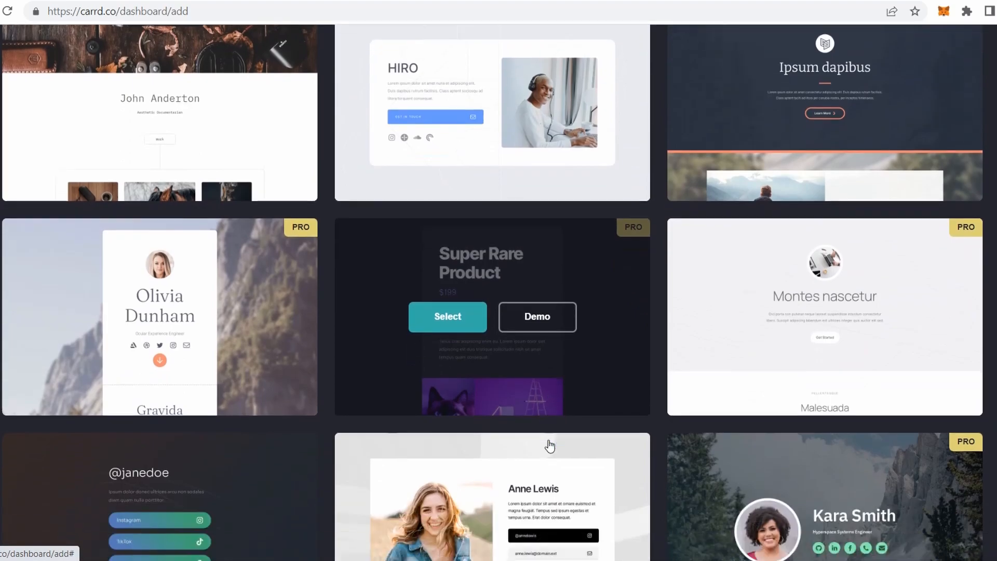
scroll(549, 445, "down", 7)
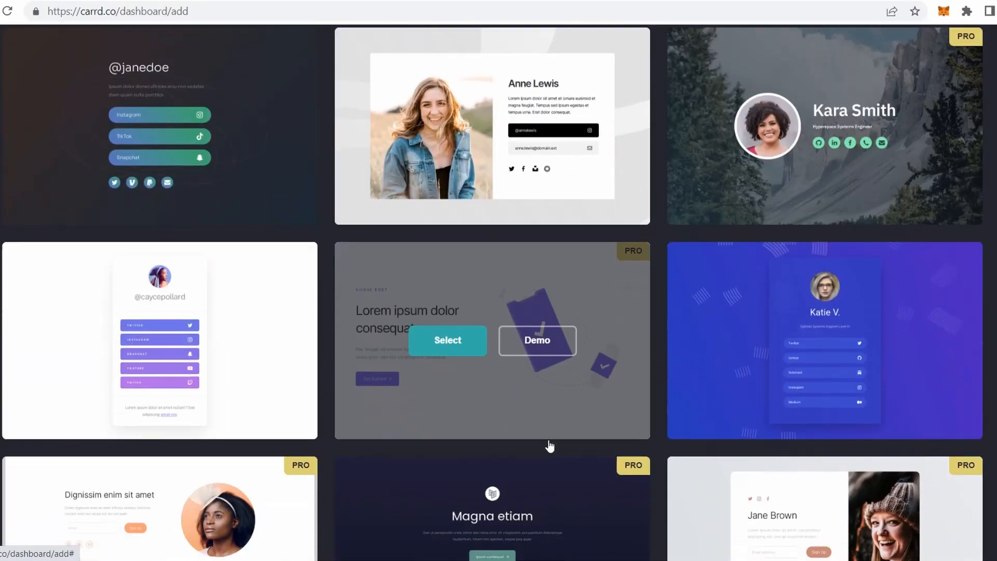
scroll(550, 445, "down", 10)
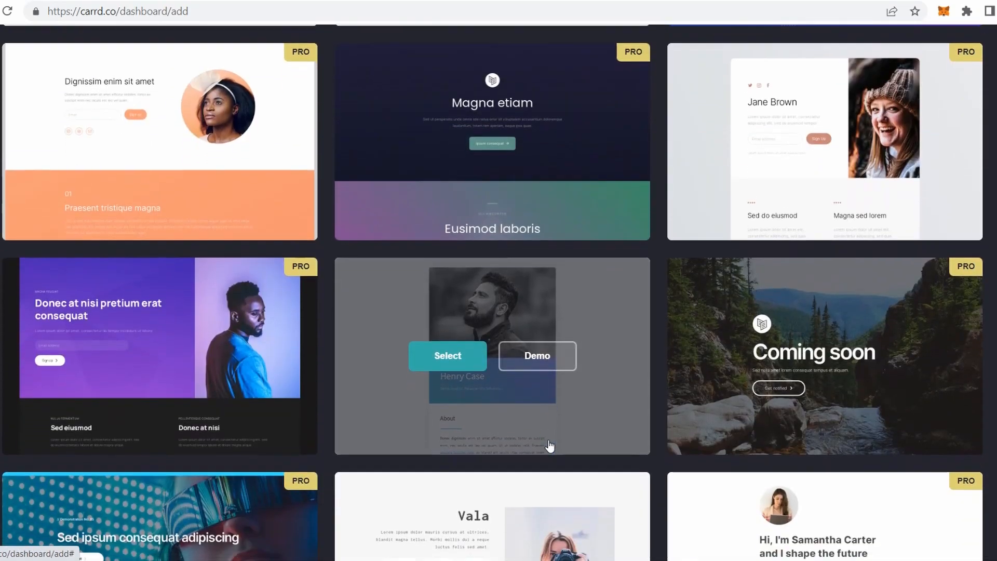
scroll(549, 446, "down", 11)
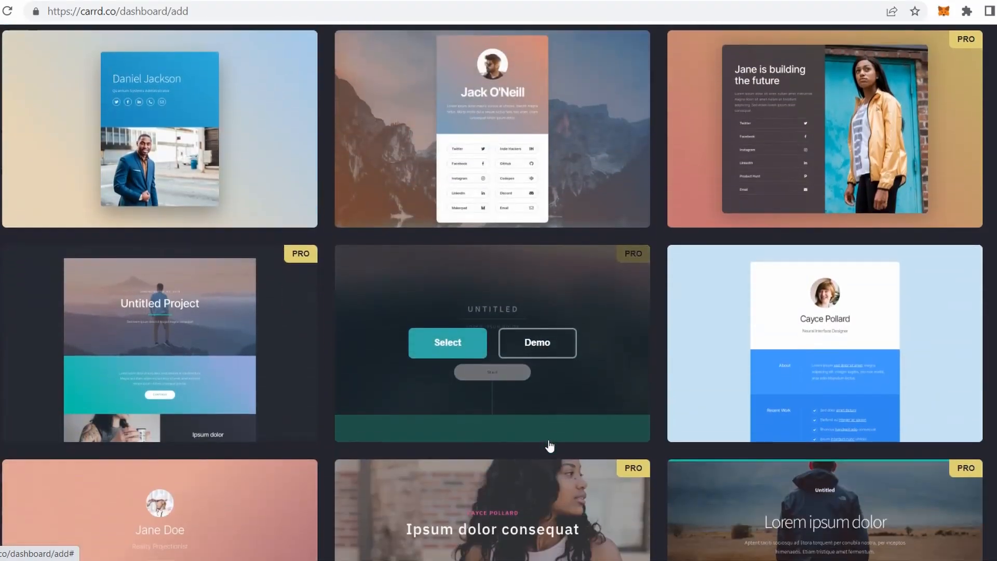
scroll(550, 445, "down", 14)
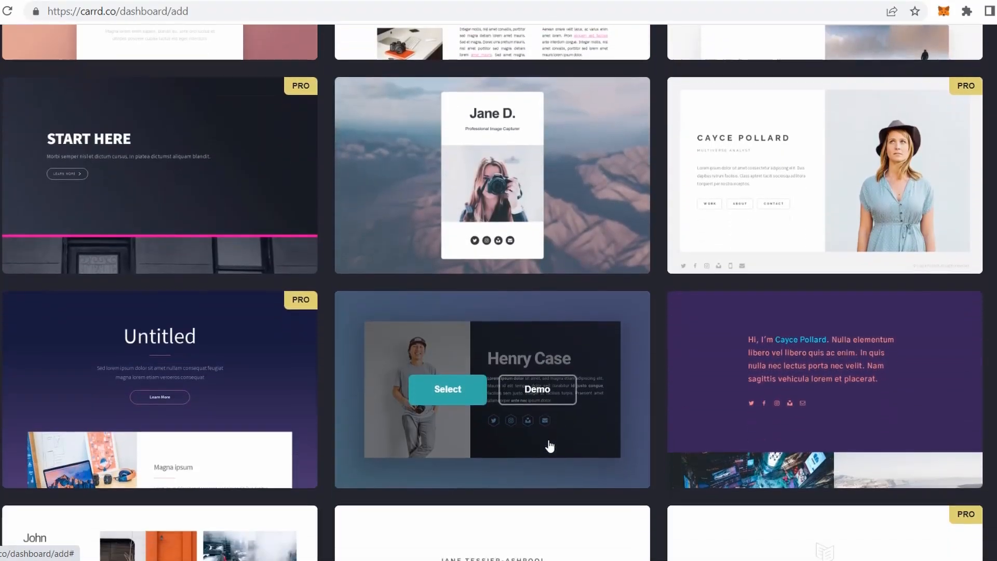
scroll(549, 446, "down", 11)
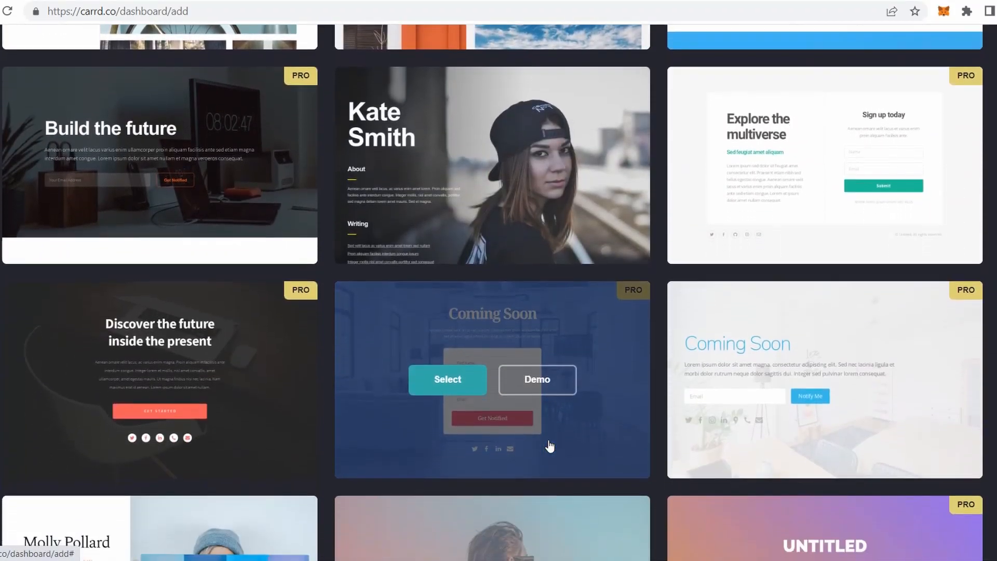
scroll(550, 447, "down", 10)
scroll(551, 446, "up", 18)
scroll(550, 445, "up", 20)
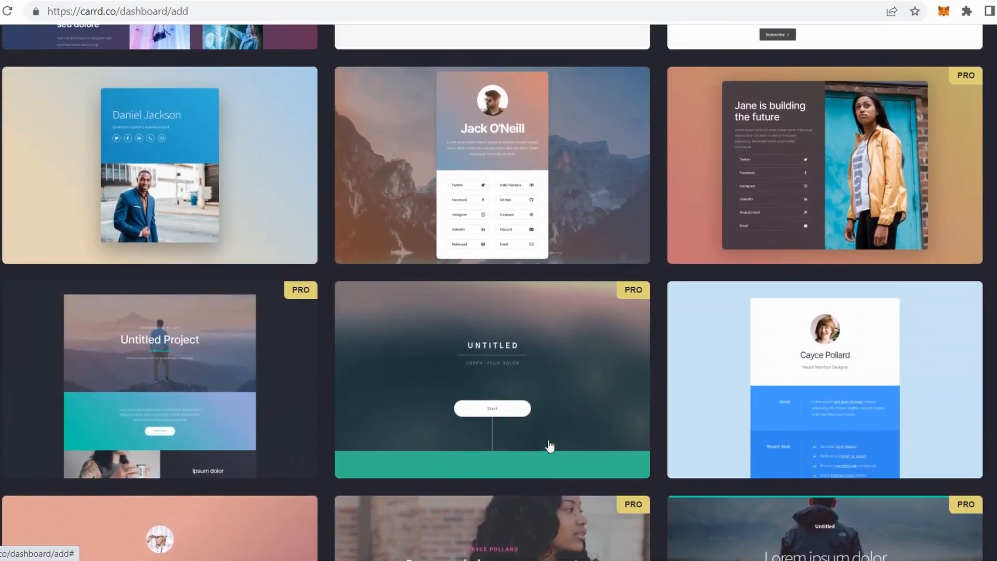
scroll(548, 446, "down", 3)
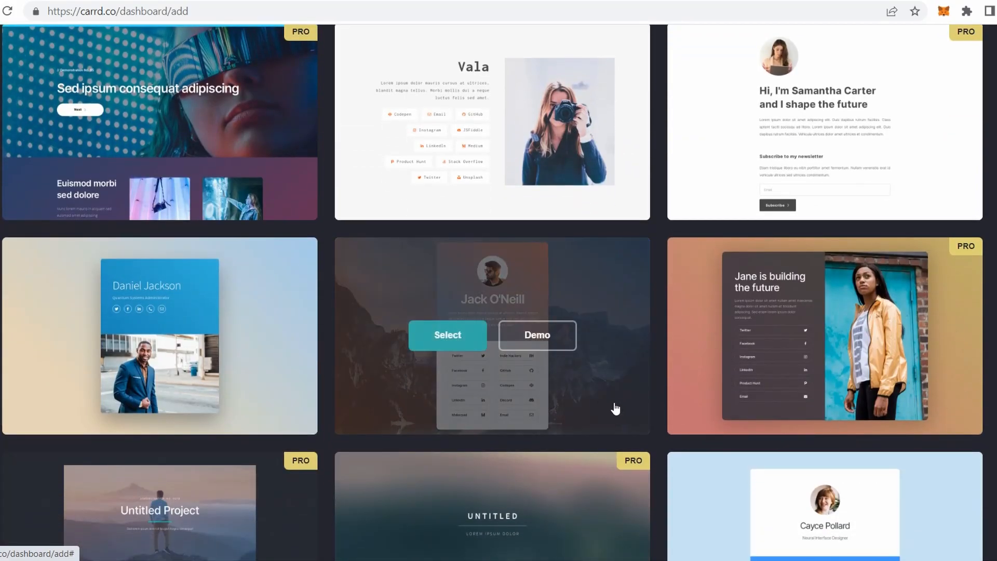
left_click(445, 337)
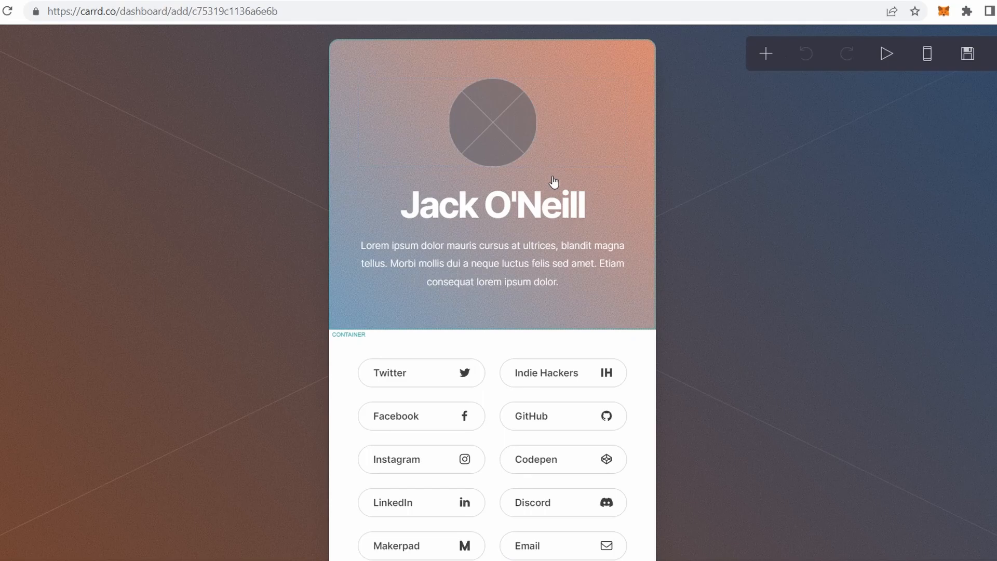
- Set the page background to the concert-crowd photo from Carrd's built-in image library
left_click(816, 236)
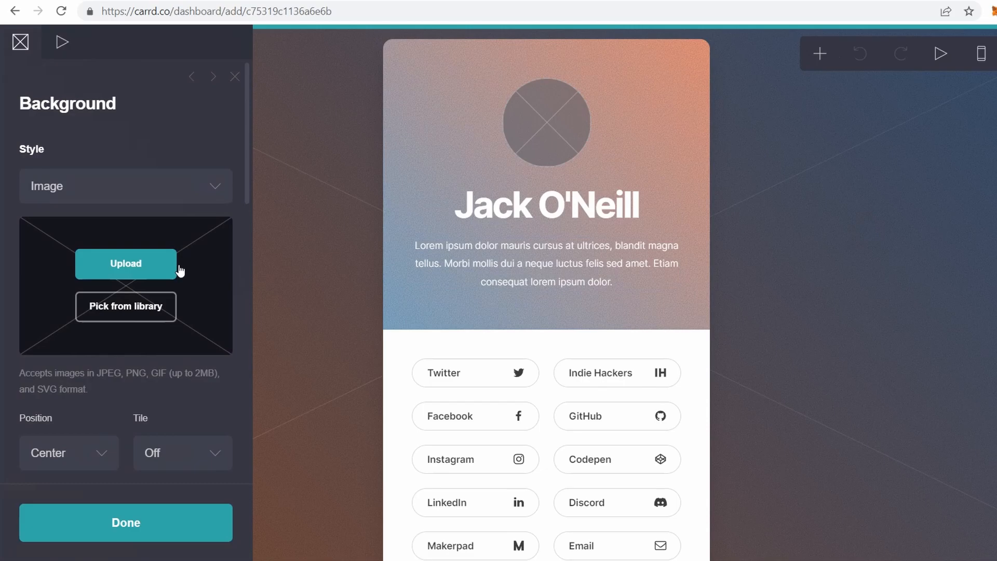
left_click(156, 311)
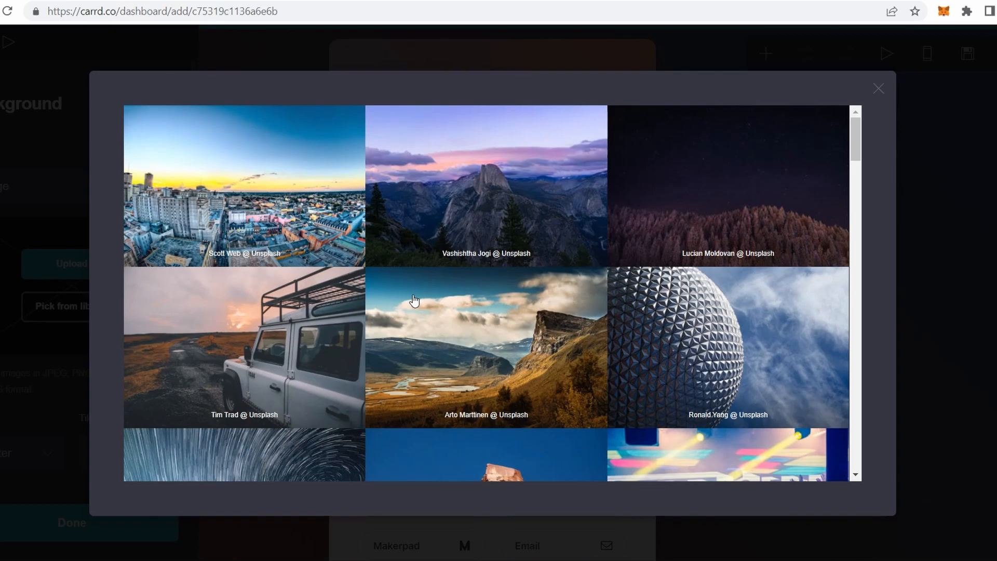
scroll(414, 300, "down", 5)
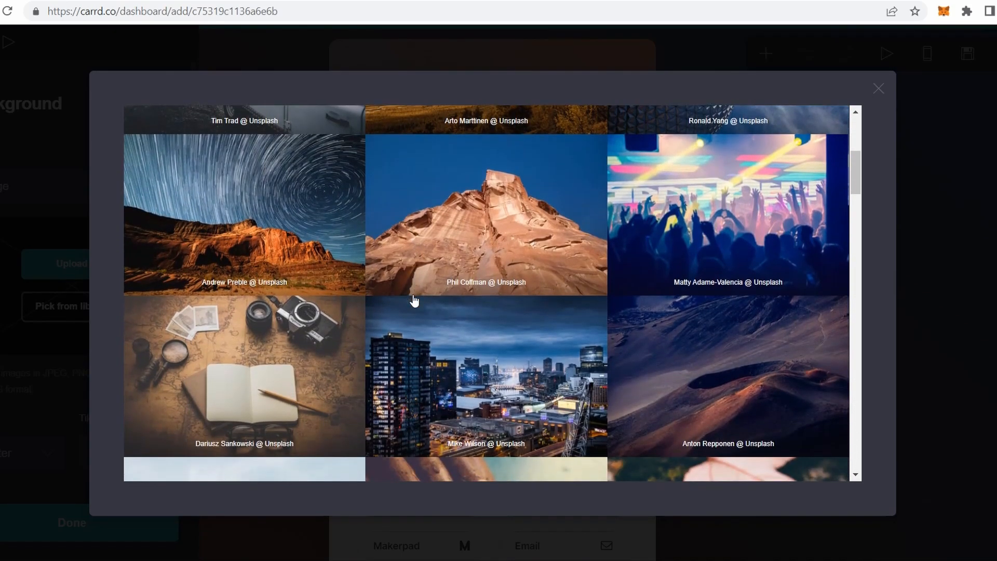
scroll(414, 300, "up", 2)
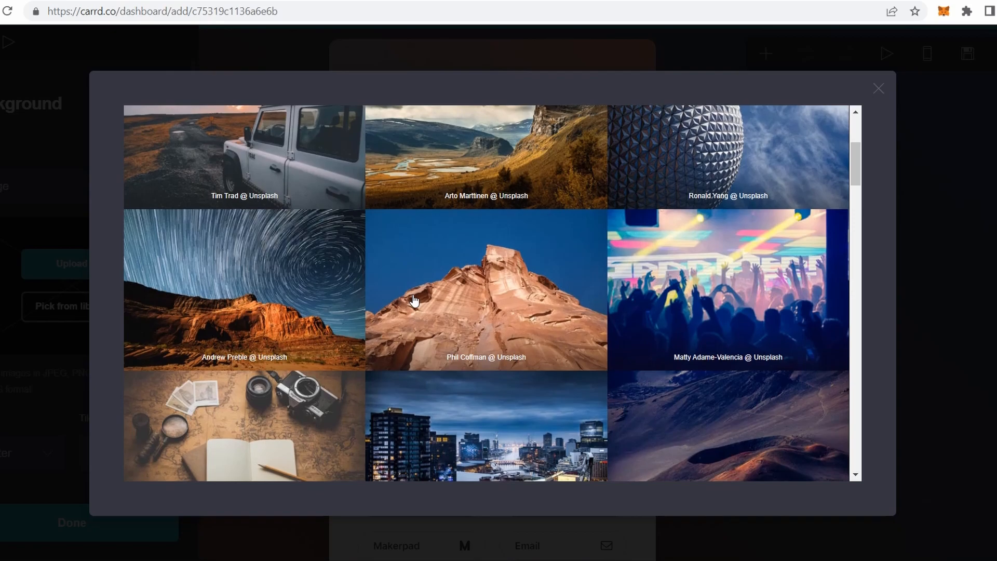
scroll(414, 300, "down", 1)
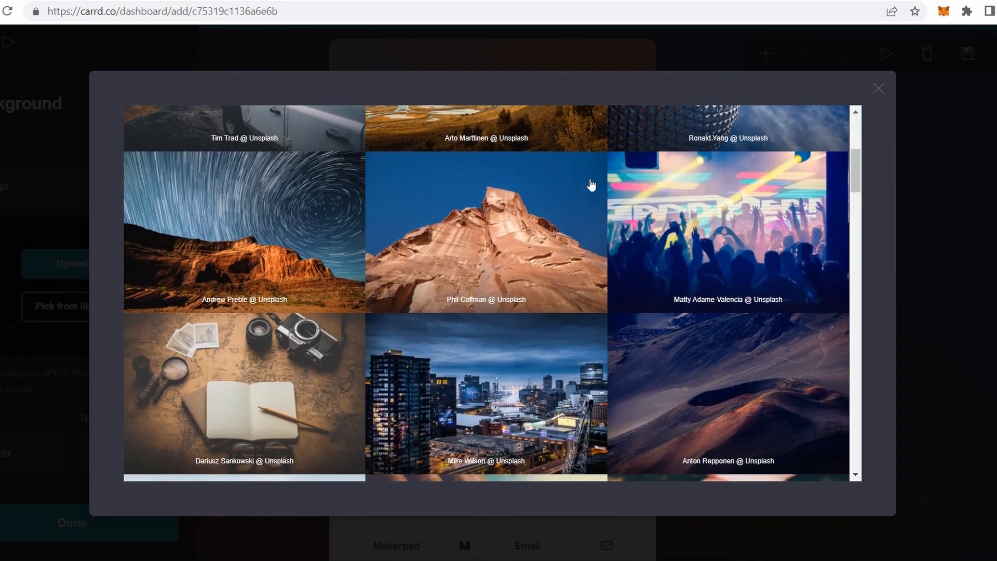
left_click(729, 227)
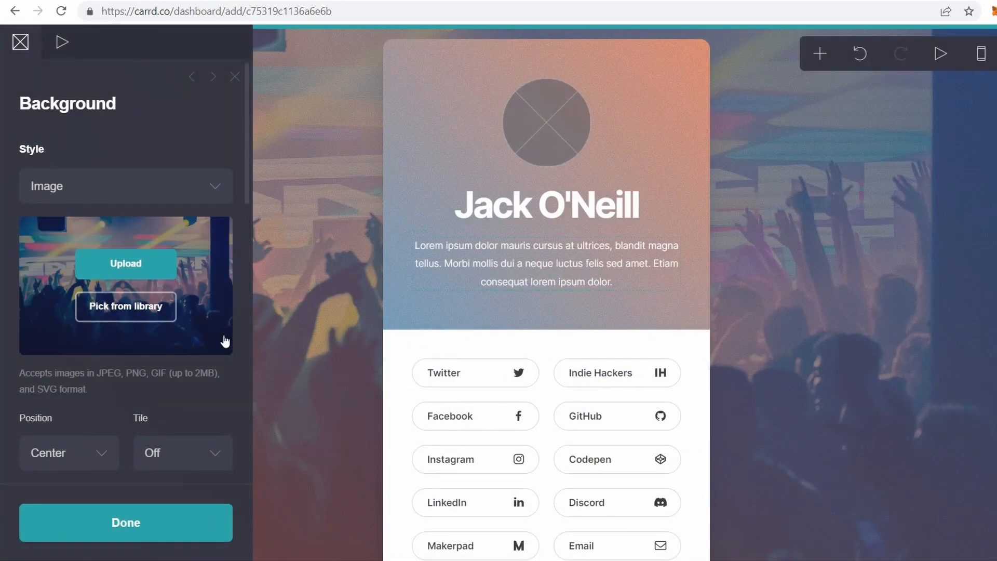
- Try the Stretch, Default and Custom size options for the background photo
scroll(199, 390, "down", 5)
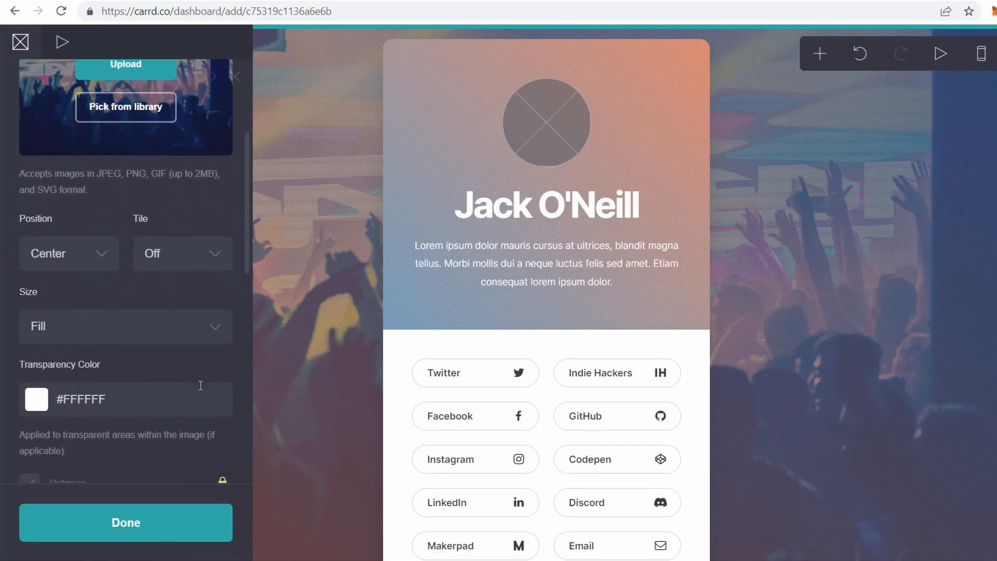
left_click(195, 313)
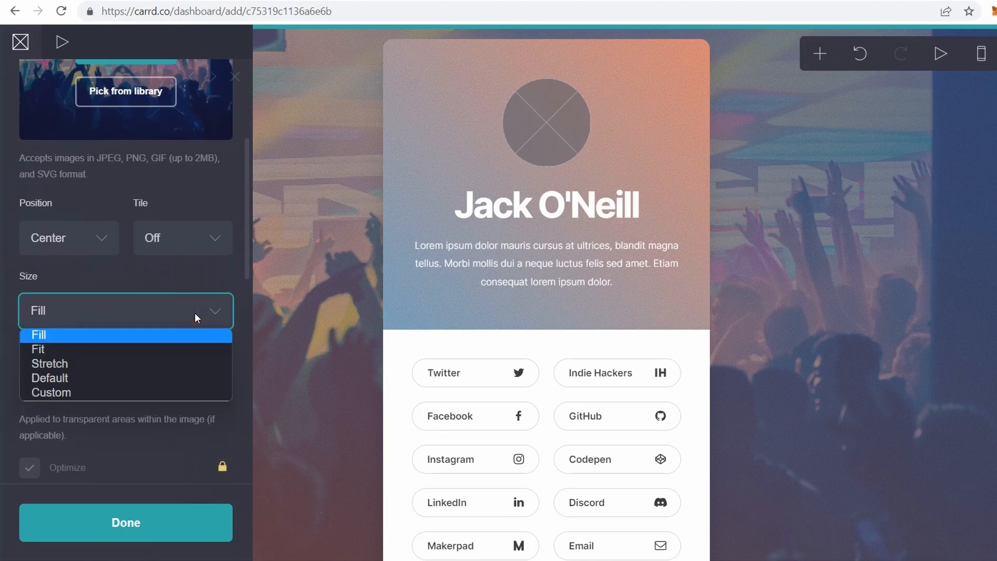
left_click(185, 348)
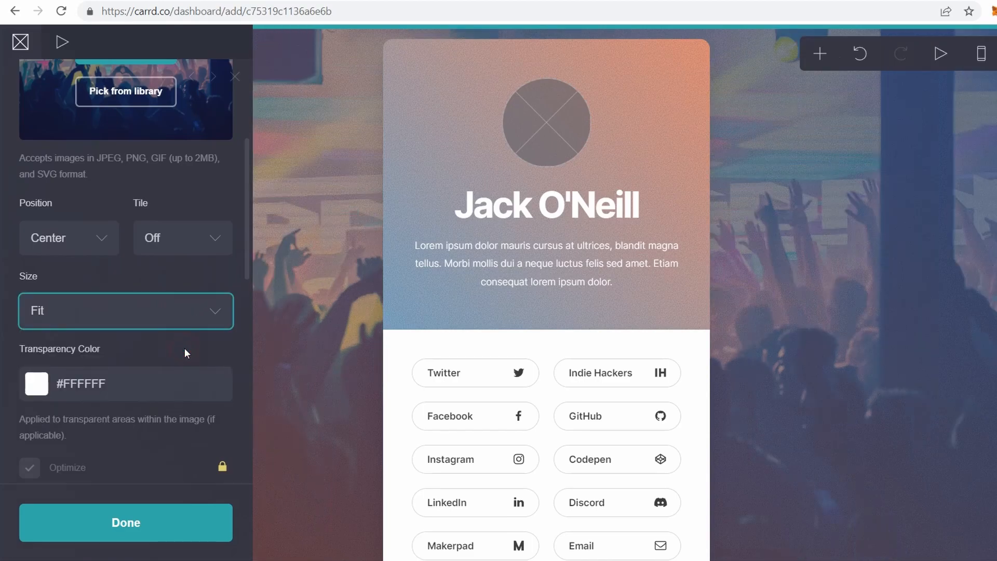
left_click(224, 313)
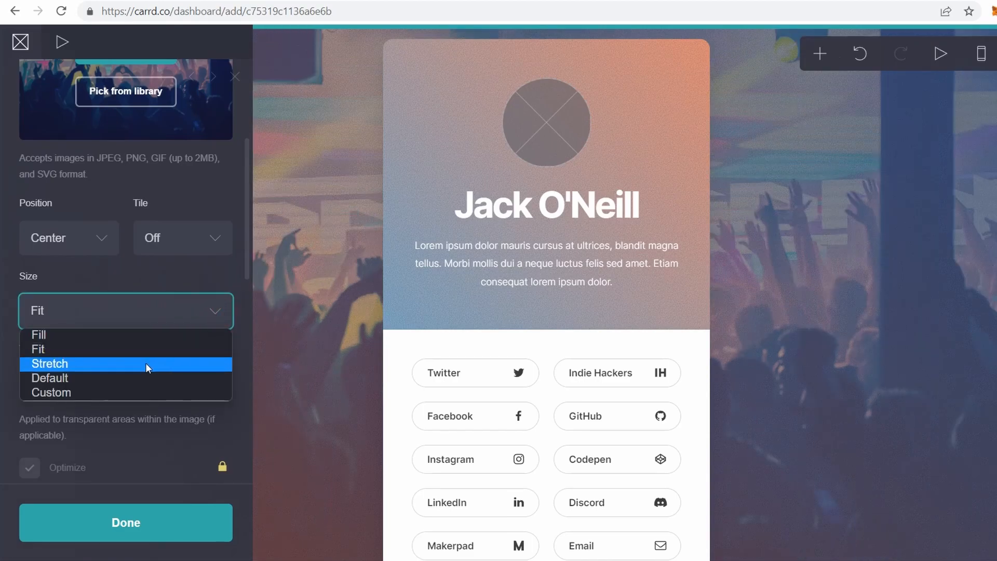
left_click(146, 365)
left_click(188, 314)
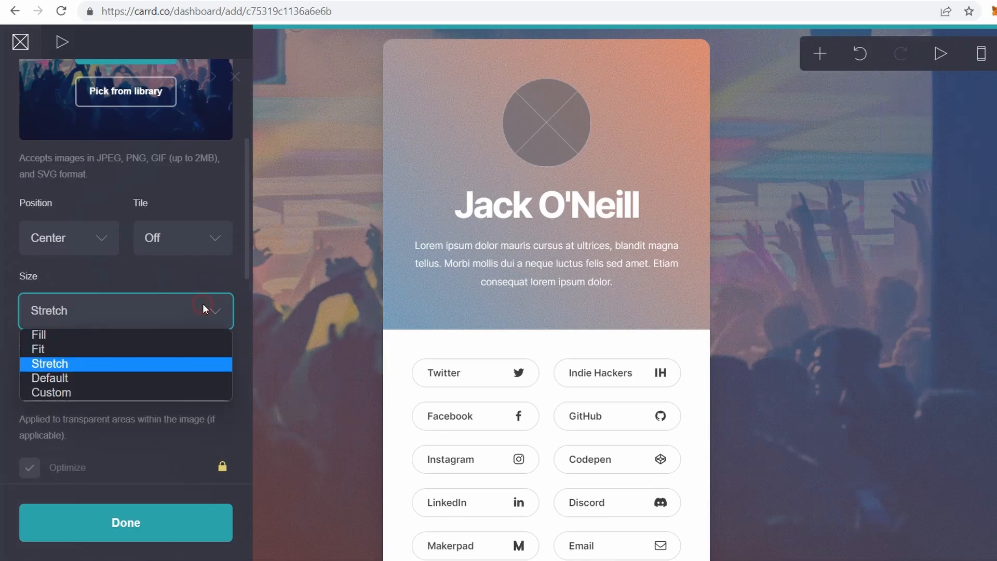
left_click(107, 377)
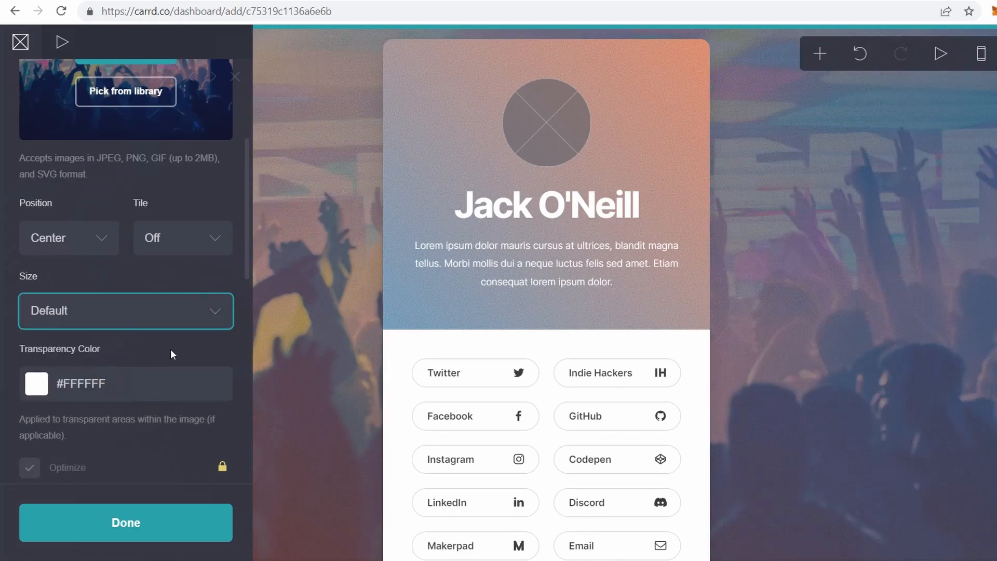
left_click(208, 316)
left_click(104, 392)
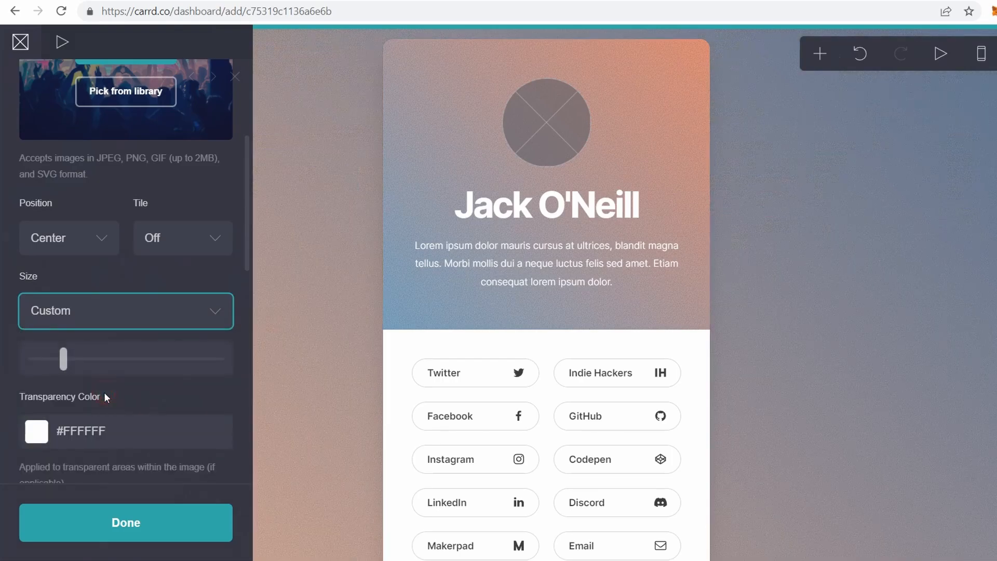
left_click_drag(65, 360, 155, 360)
- Set the background photo's size to Fill
left_click(182, 305)
left_click(182, 305)
left_click(182, 304)
left_click(126, 336)
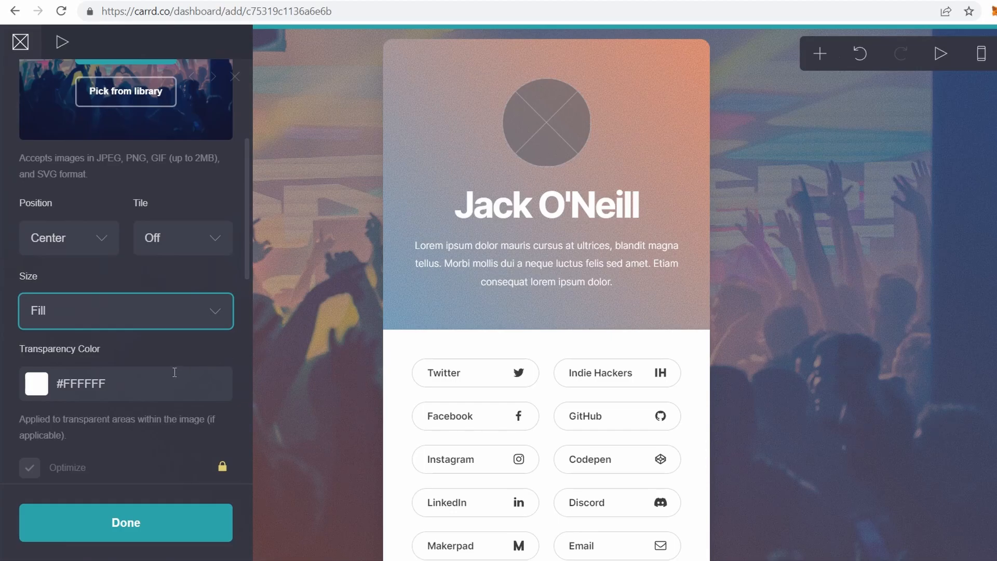
scroll(174, 372, "down", 2)
scroll(175, 372, "up", 2)
scroll(174, 371, "down", 8)
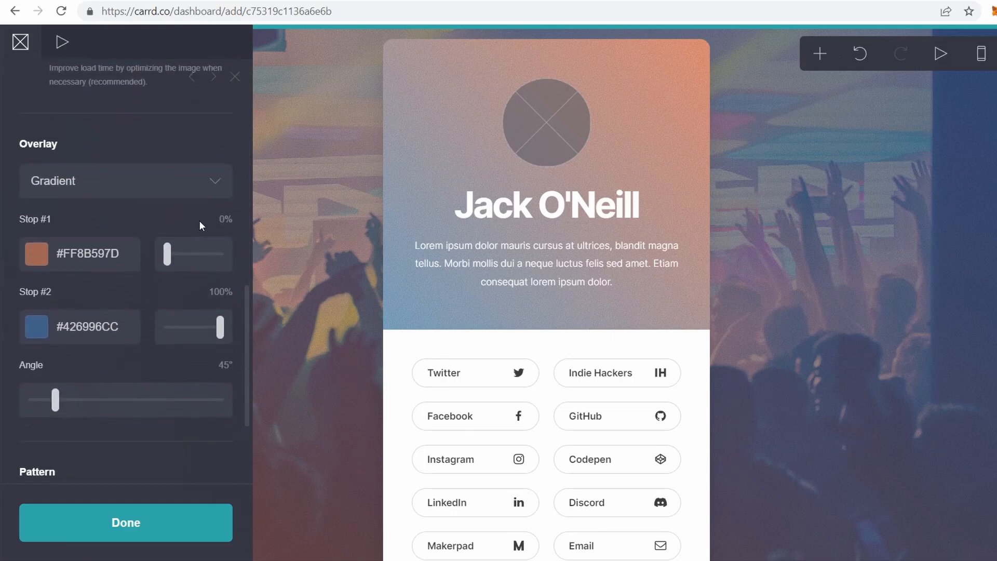
- Set the background overlay to None and preview the Horizon pattern
left_click(207, 180)
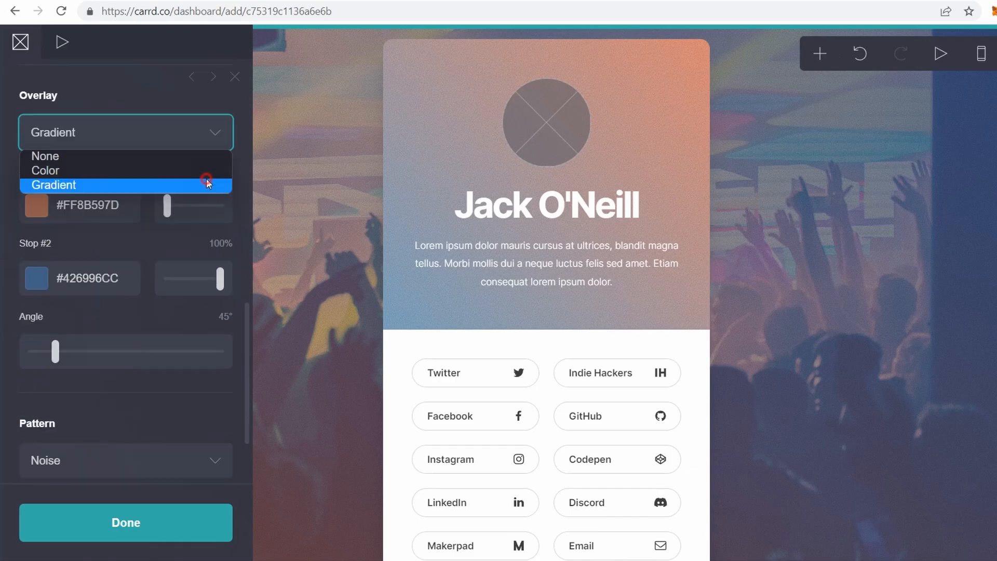
left_click(180, 157)
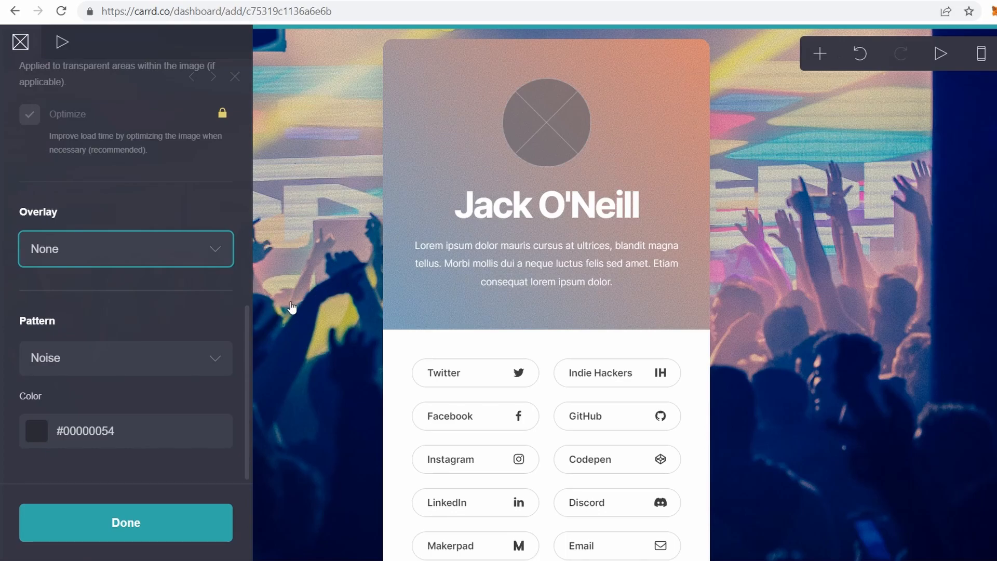
left_click(162, 362)
scroll(154, 312, "down", 1)
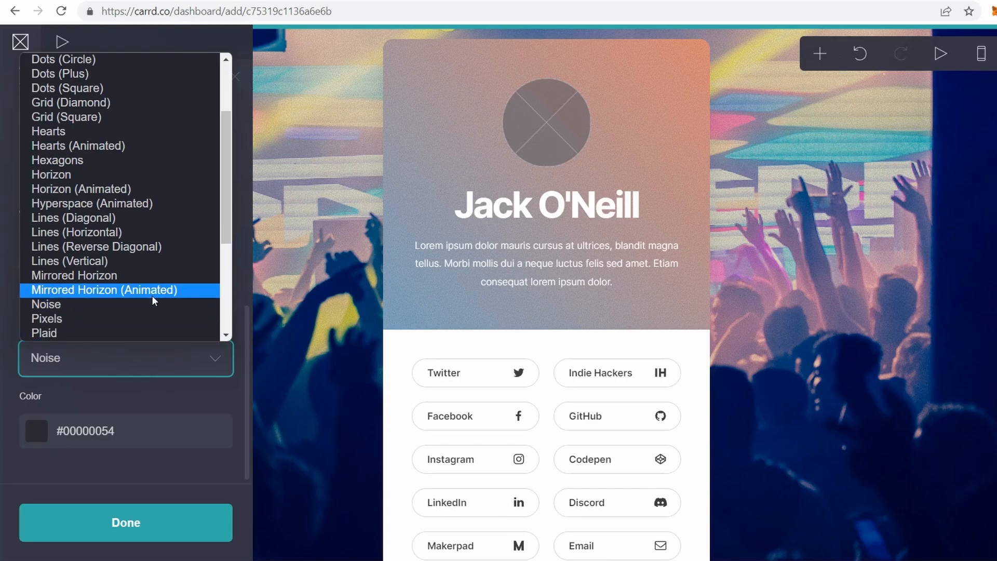
left_click(114, 174)
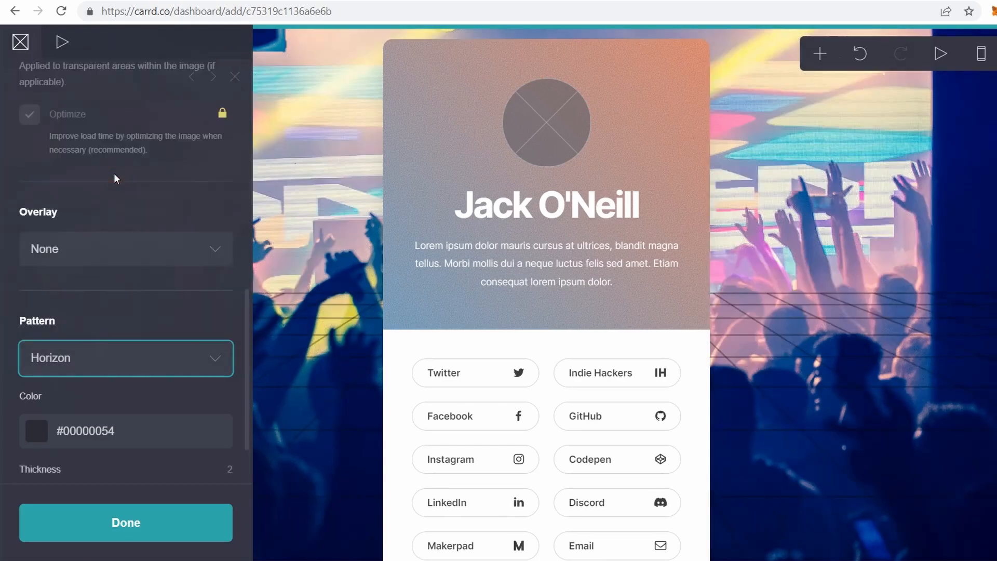
- Set the background pattern to None and close the background settings
left_click(183, 360)
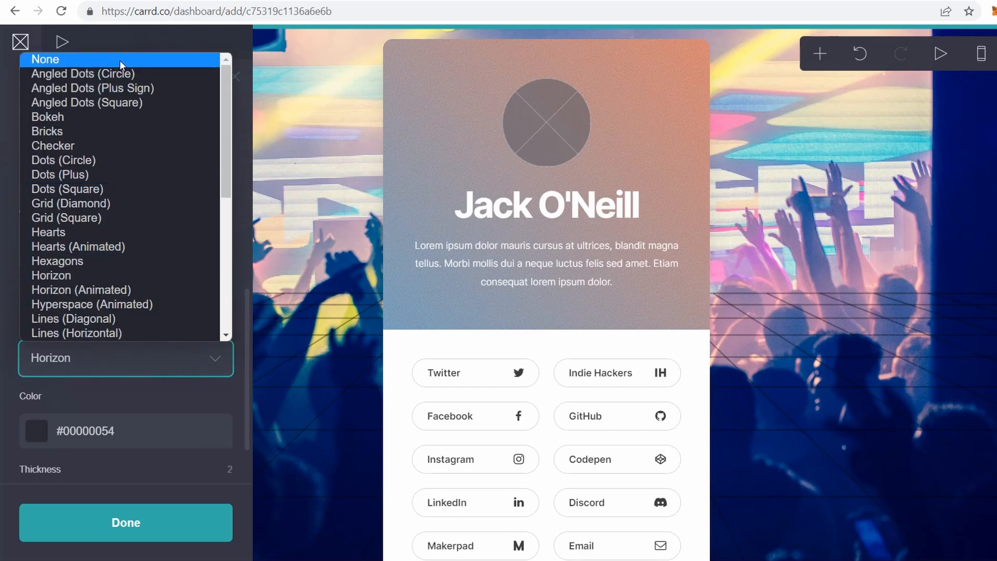
left_click(120, 60)
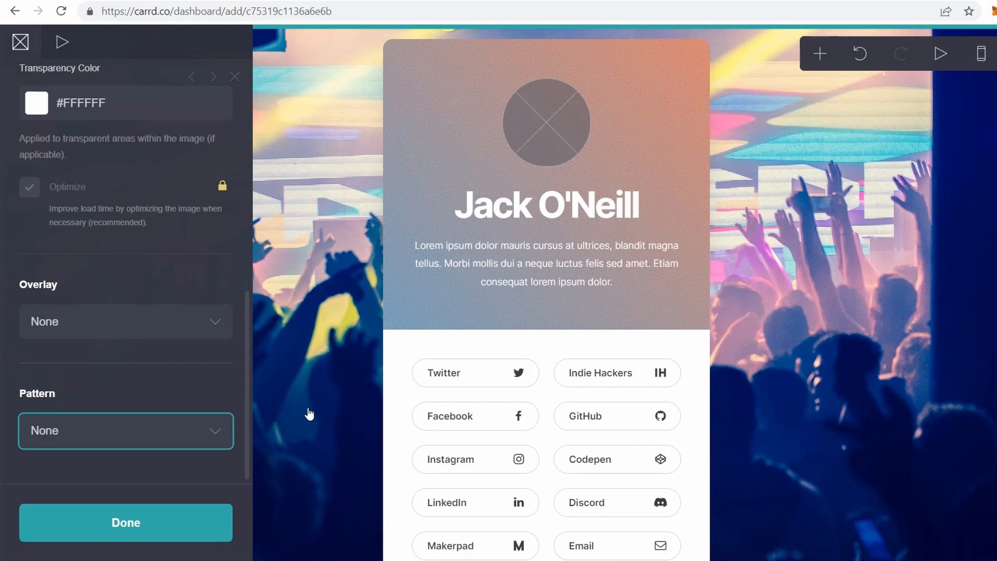
left_click(188, 368)
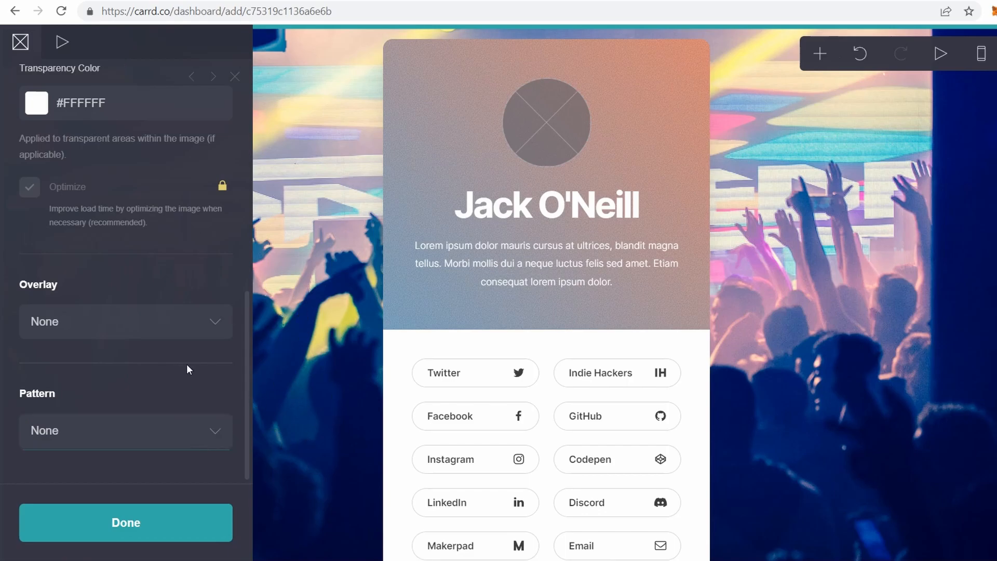
left_click(140, 529)
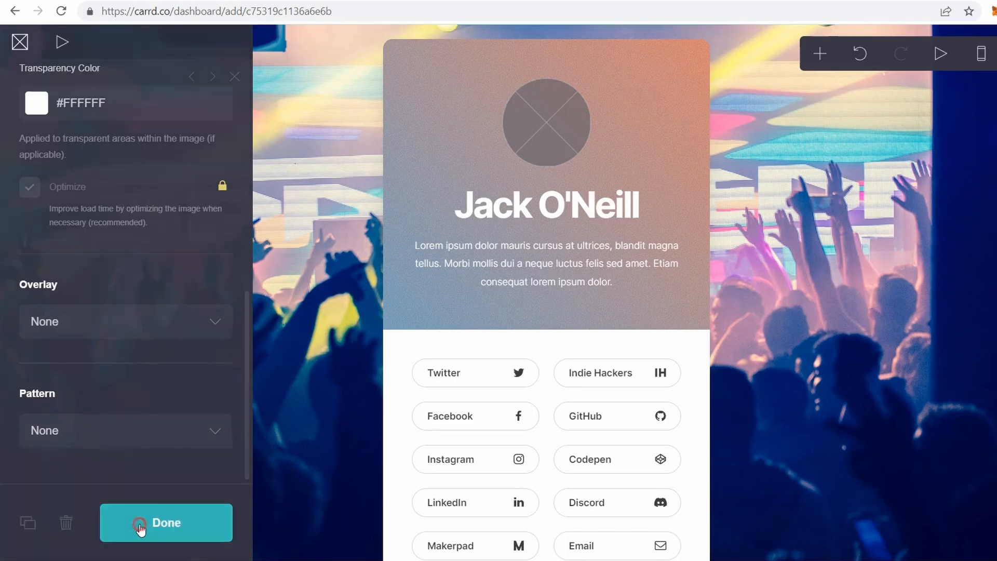
scroll(303, 440, "down", 1)
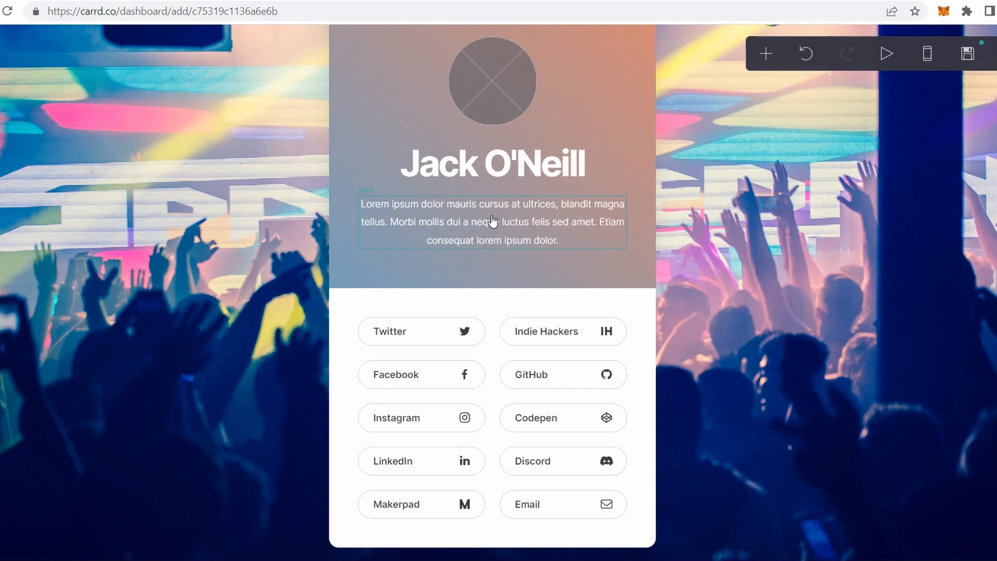
- Upload a portrait photo for the round avatar and crop the circle around the person
scroll(569, 215, "up", 1)
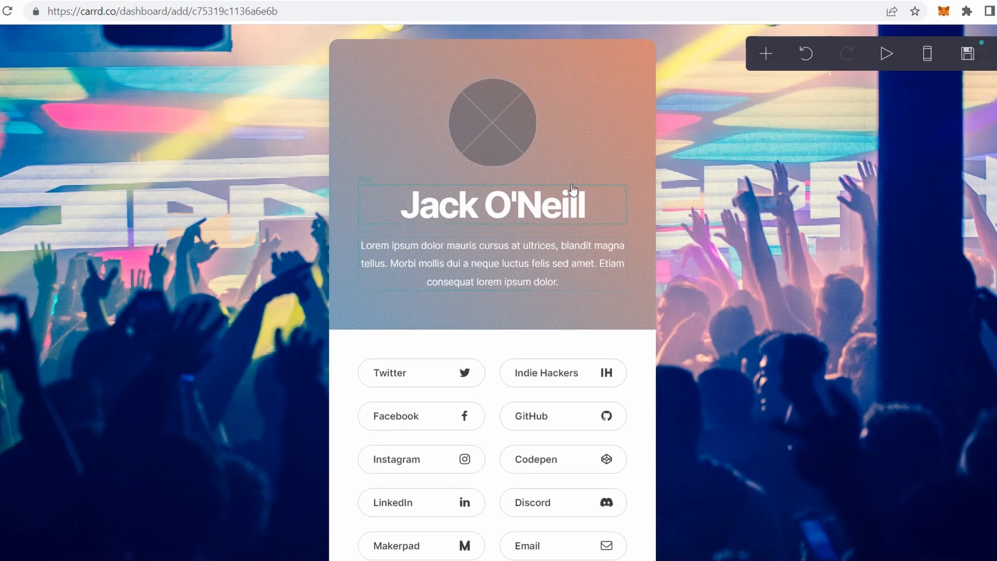
left_click(498, 121)
scroll(115, 212, "up", 2)
scroll(116, 212, "up", 2)
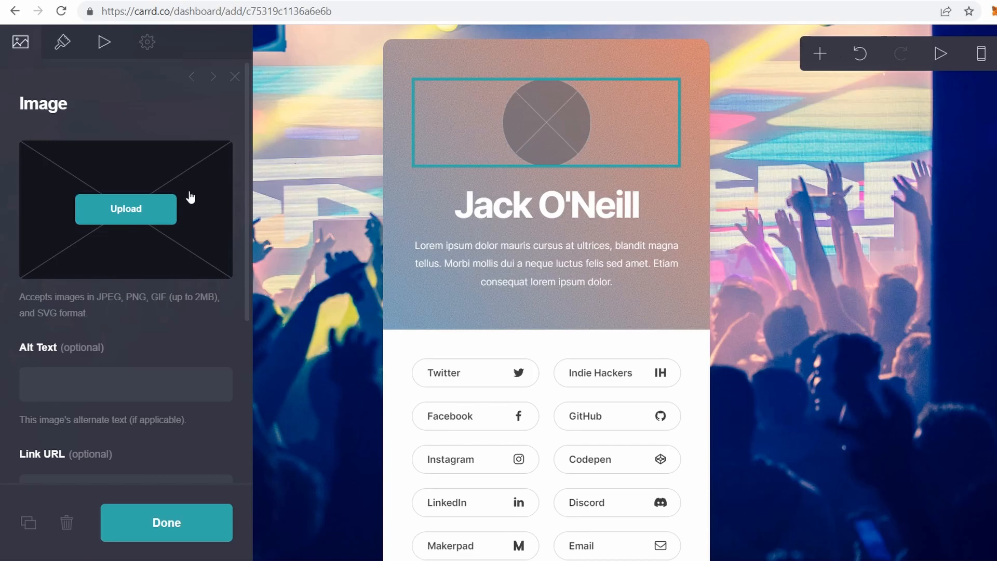
left_click(125, 208)
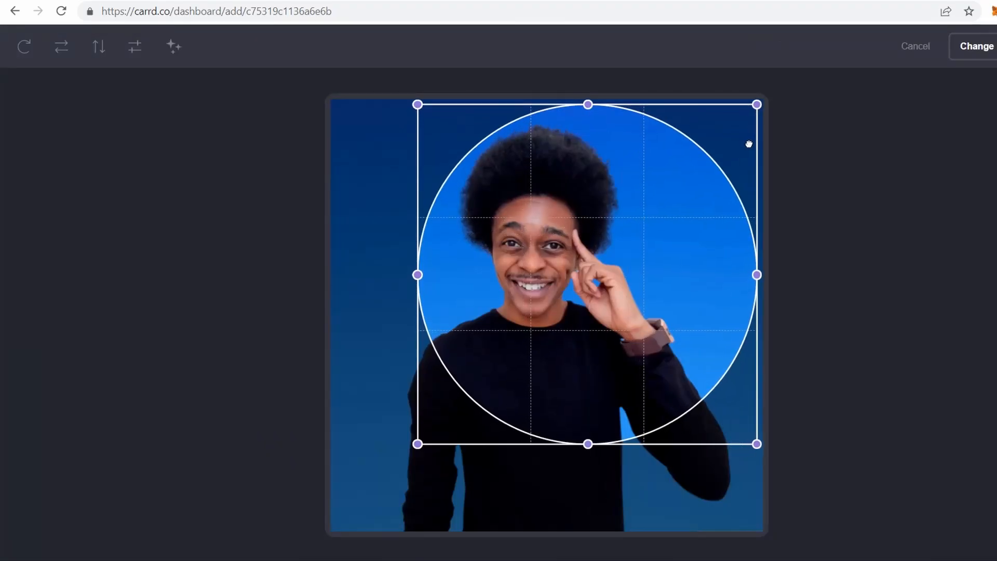
left_click_drag(582, 276, 533, 281)
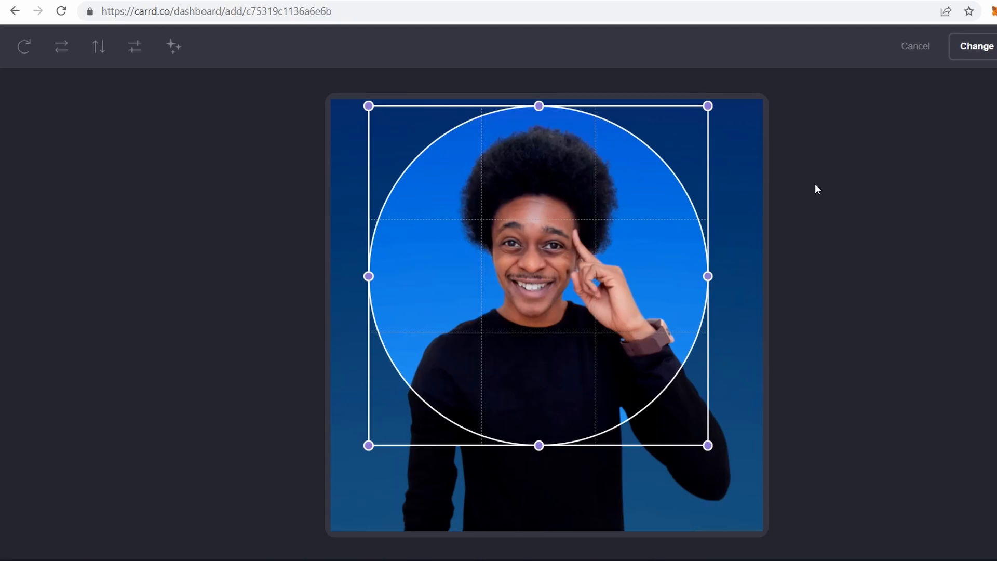
left_click_drag(749, 478, 800, 515)
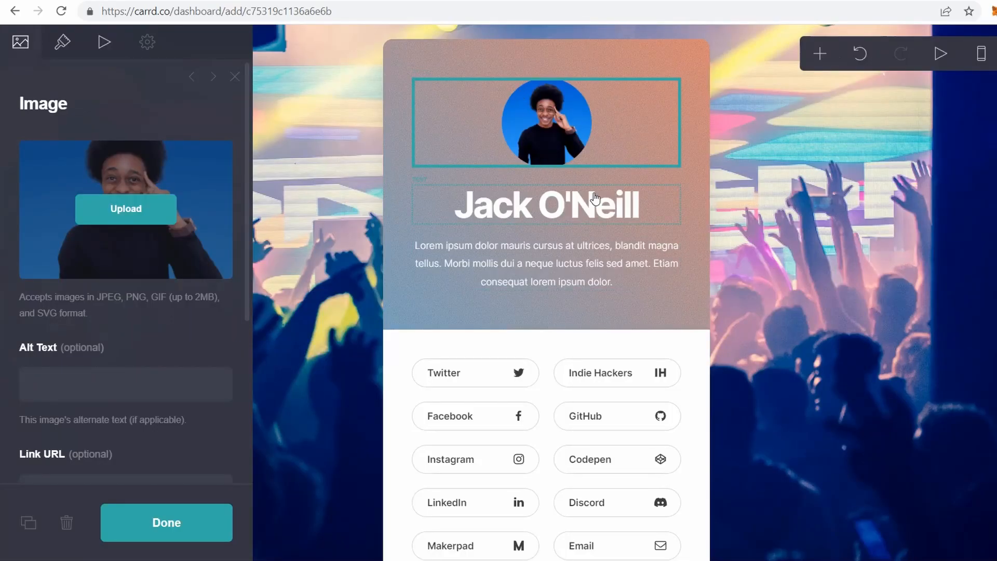
left_click(721, 253)
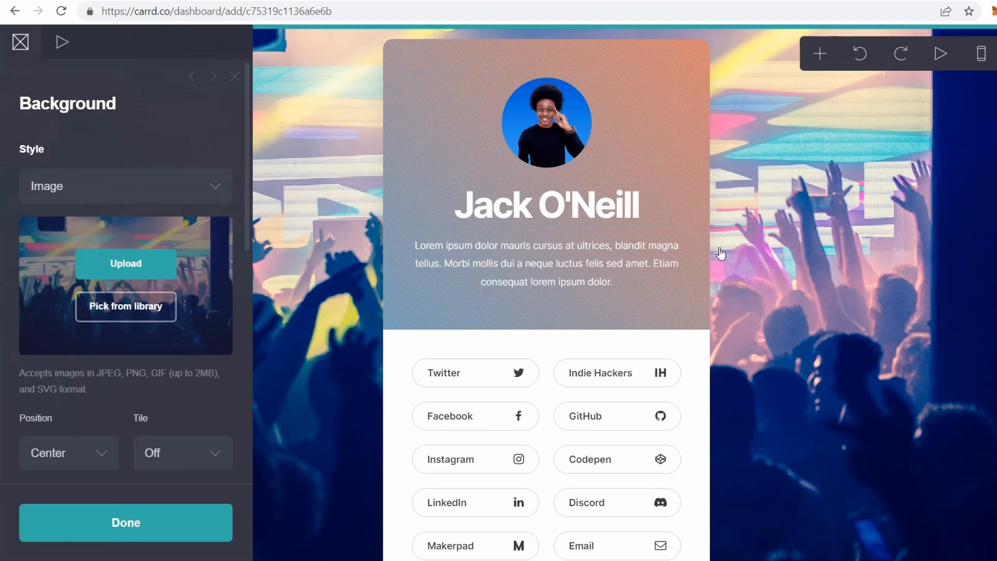
left_click(602, 204)
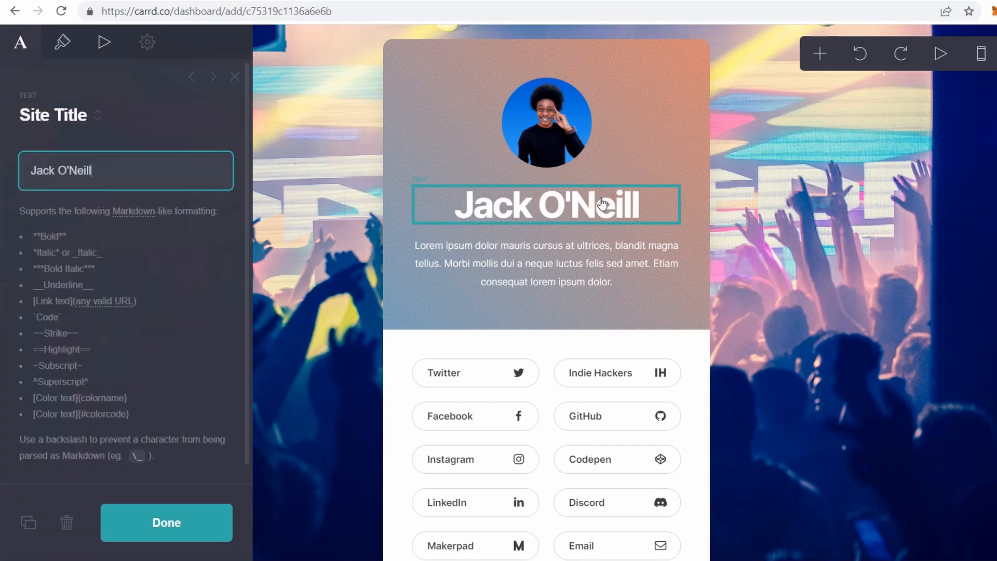
- Replace the site title heading with the person's full name
left_click_drag(106, 168, 2, 159)
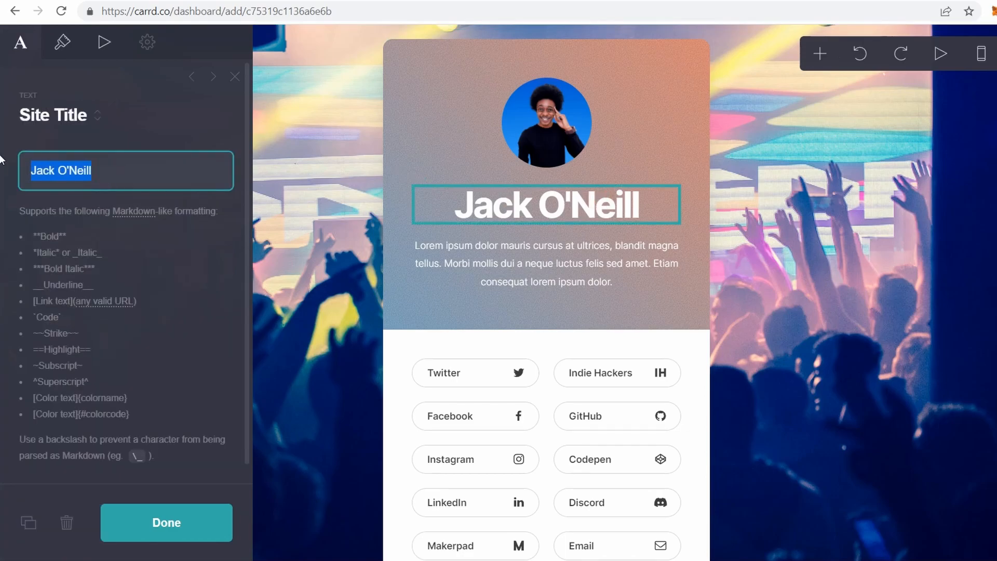
key("BackSpace")
scroll(204, 475, "down", 1)
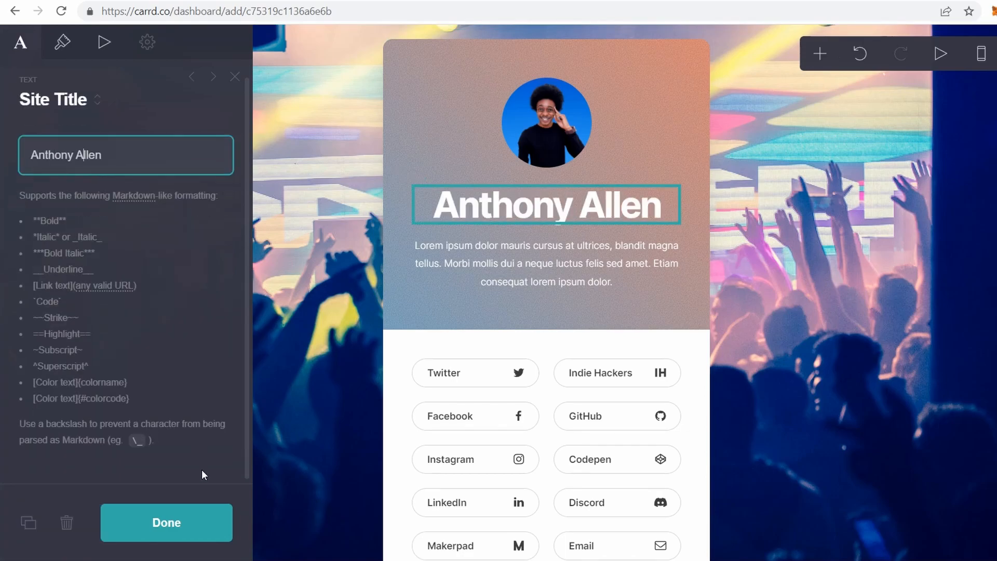
left_click(180, 522)
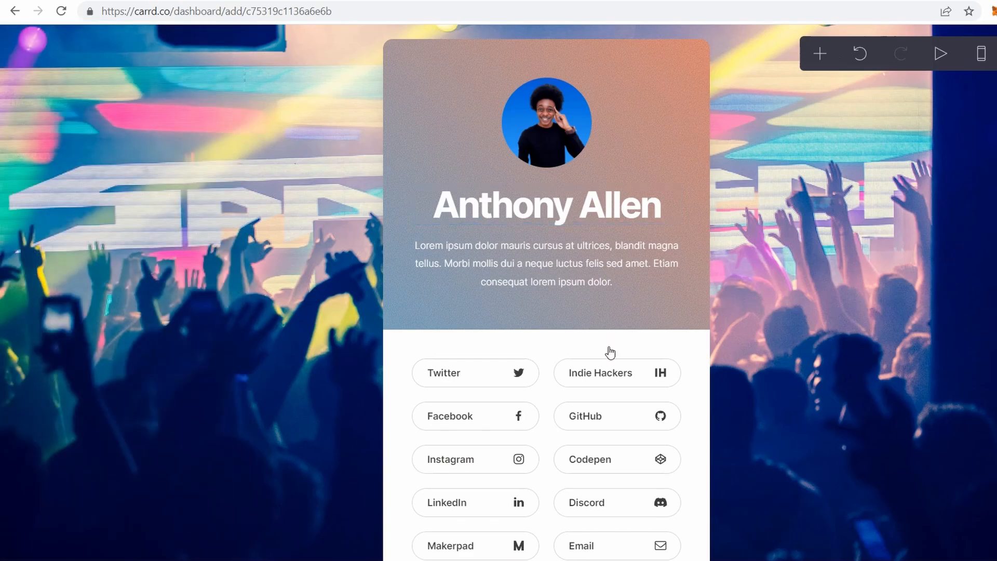
- Look over the avatar image settings, then close them
left_click(547, 132)
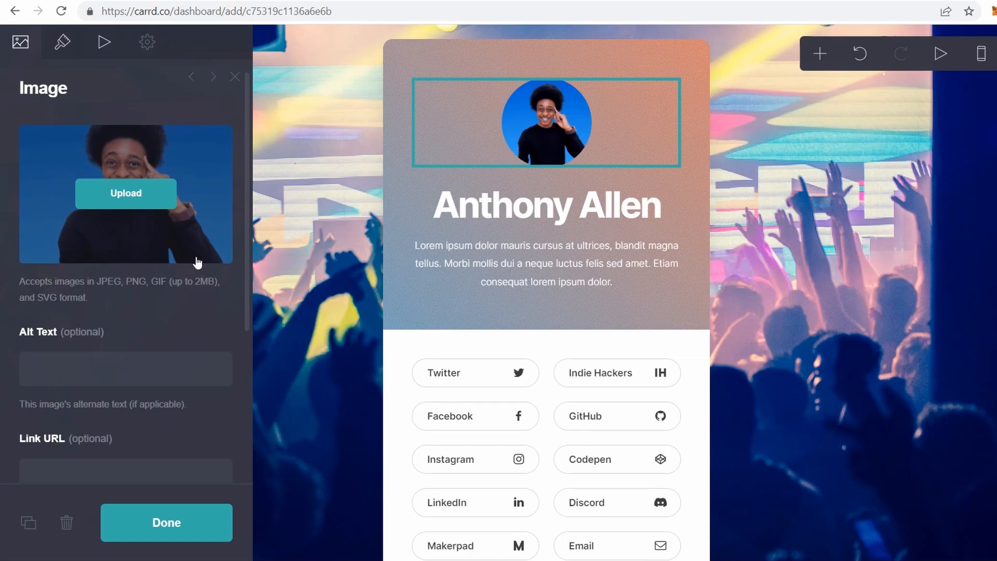
scroll(108, 367, "down", 2)
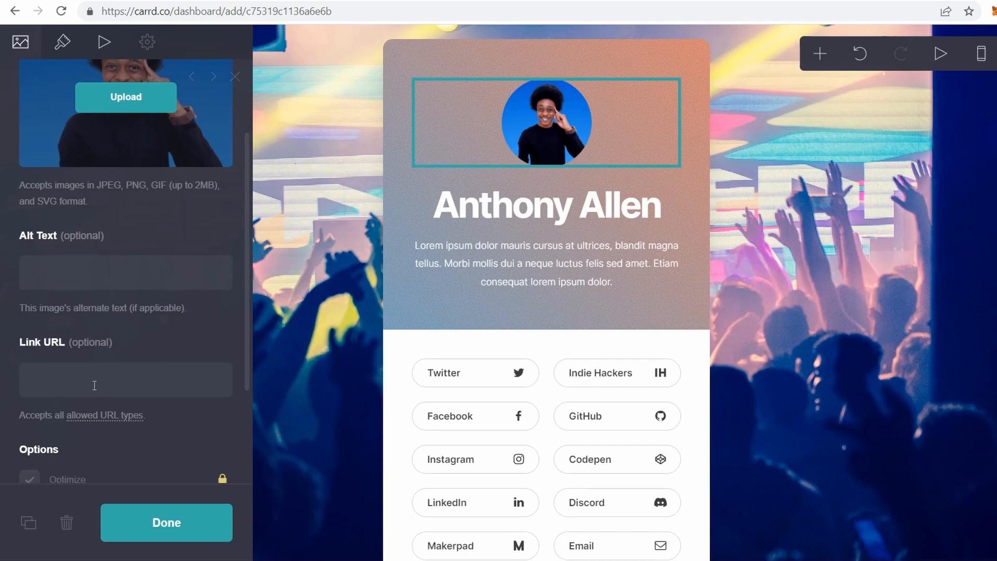
left_click(136, 525)
left_click(759, 317)
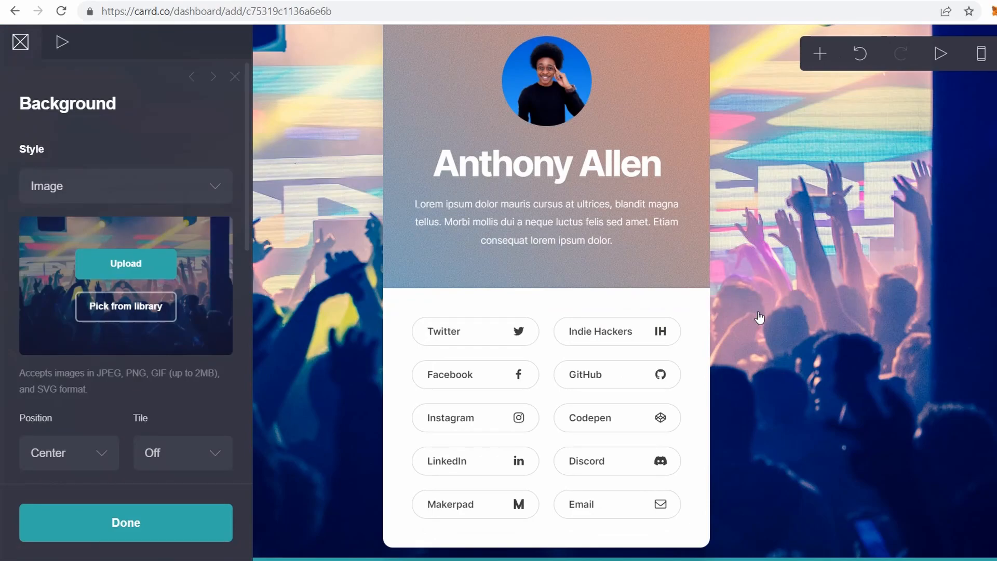
- Replace the placeholder paragraph under the name with 'Hello'
left_click(617, 227)
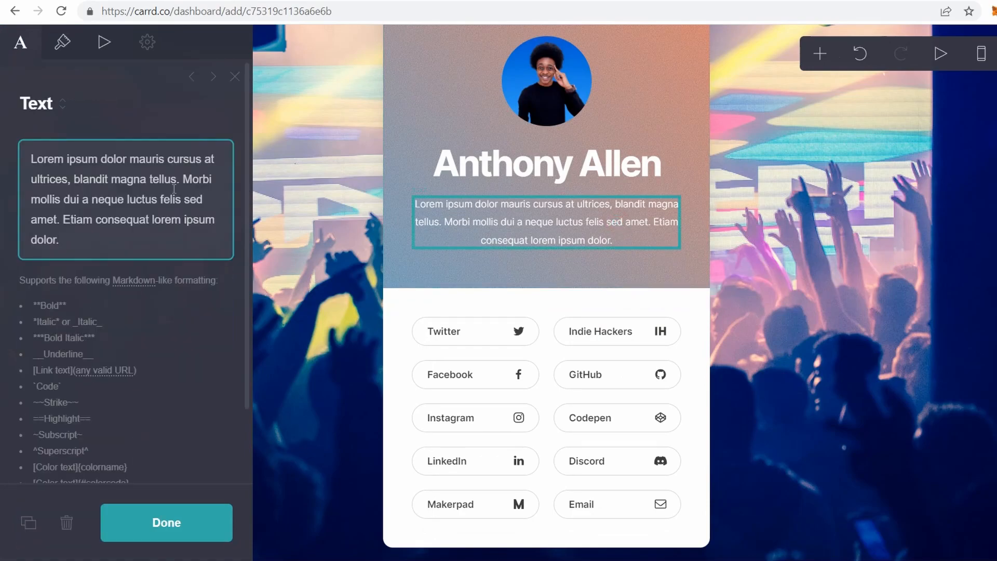
left_click_drag(84, 242, 1, 101)
key("BackSpace")
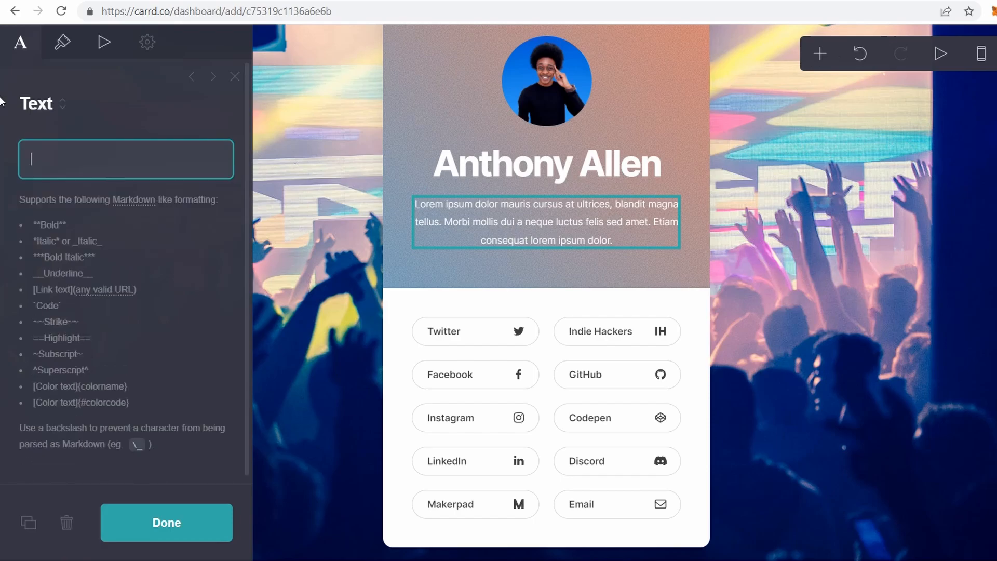
type("Hello")
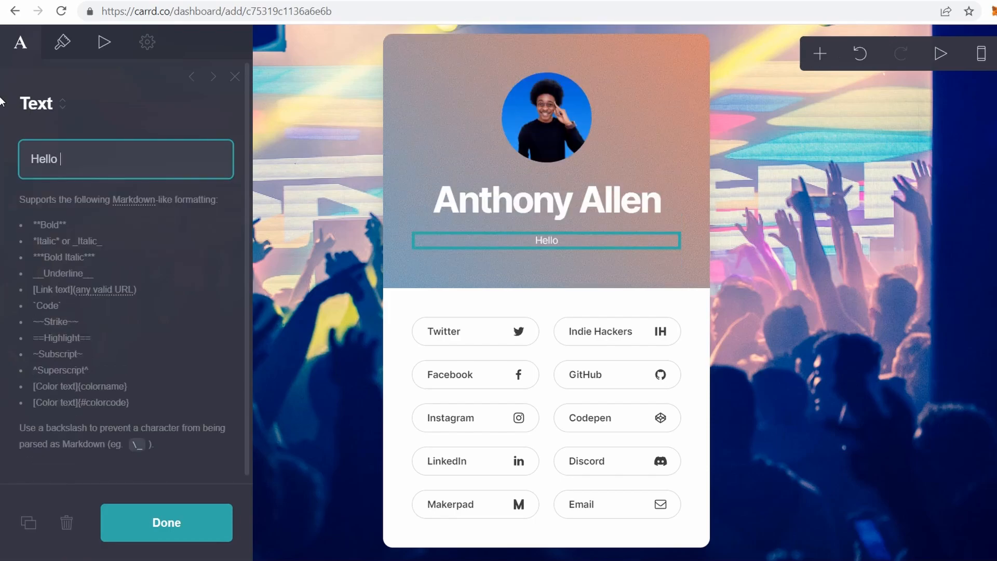
key("Return")
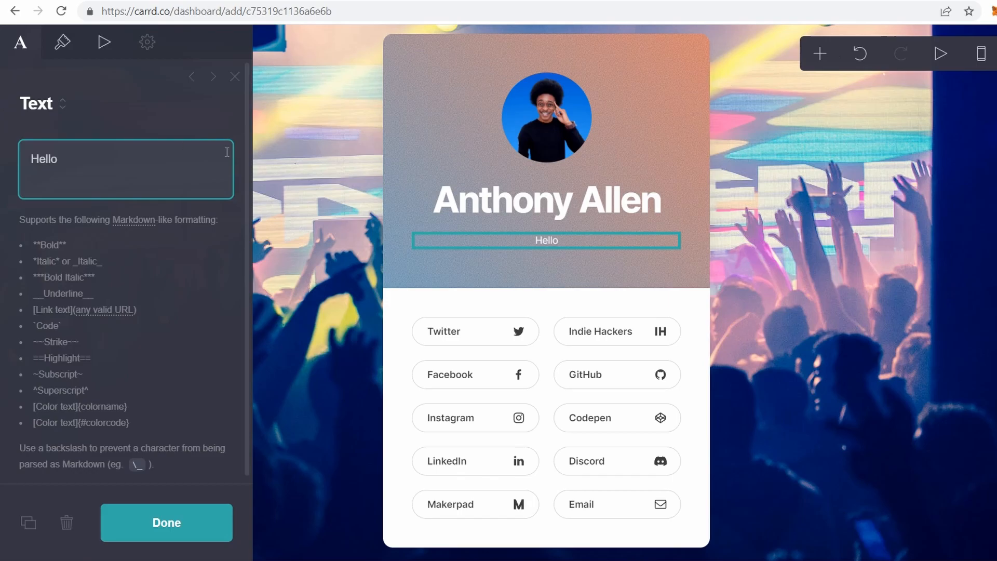
left_click(808, 345)
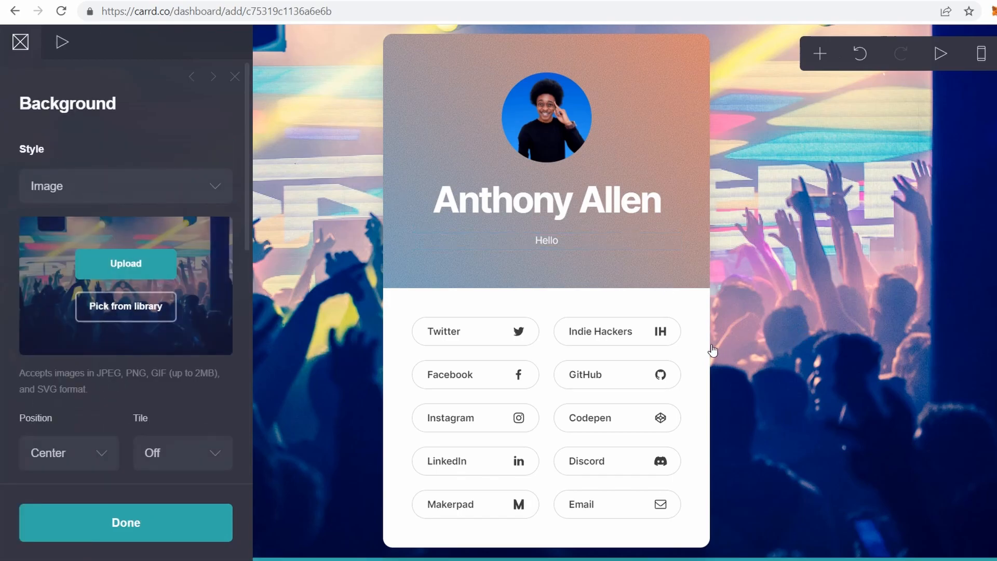
- Delete the right column's Indie Hackers, GitHub, Codepen and Discord buttons and group, then edit the left column
left_click(644, 359)
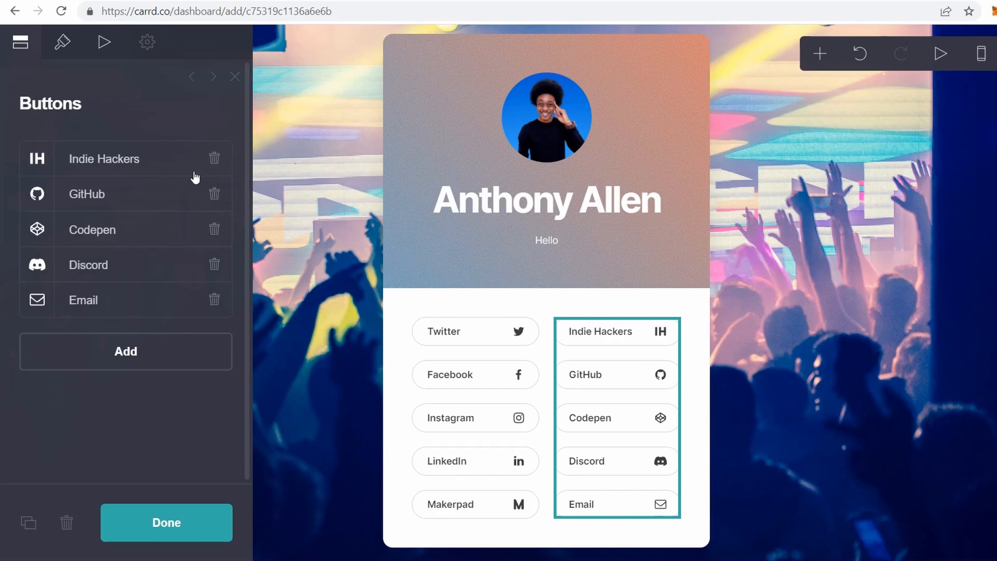
left_click(214, 159)
left_click(214, 158)
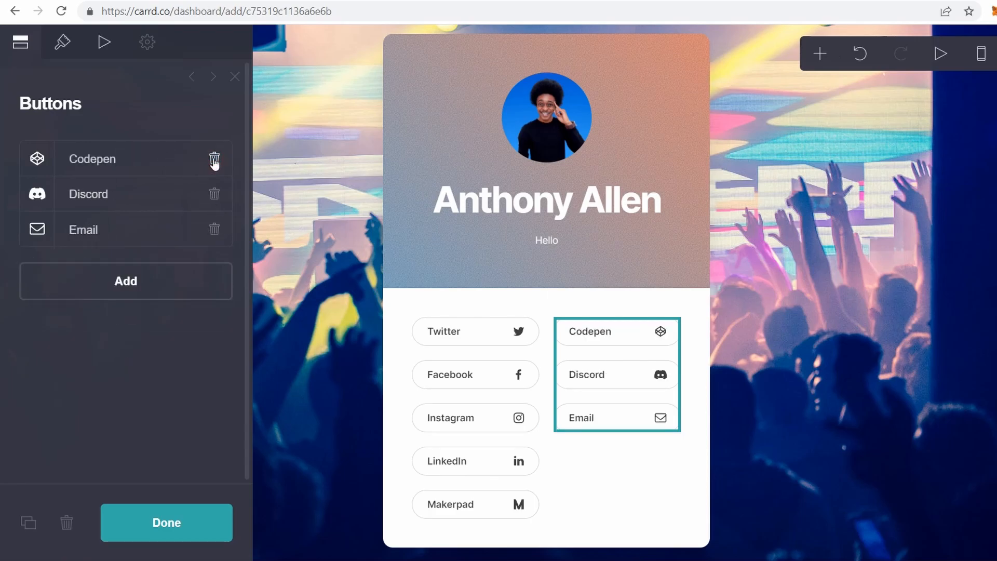
left_click(214, 160)
left_click(214, 159)
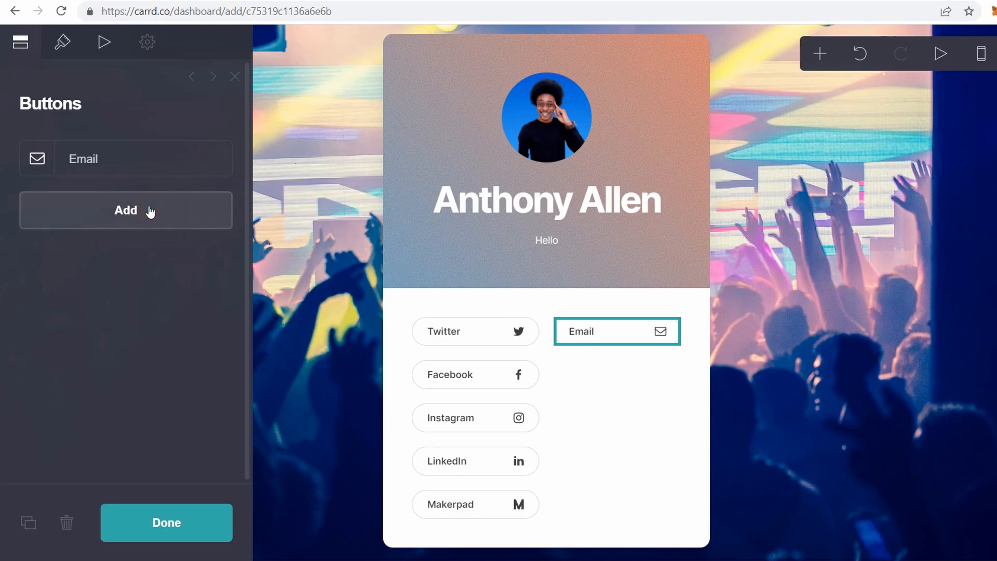
left_click(66, 524)
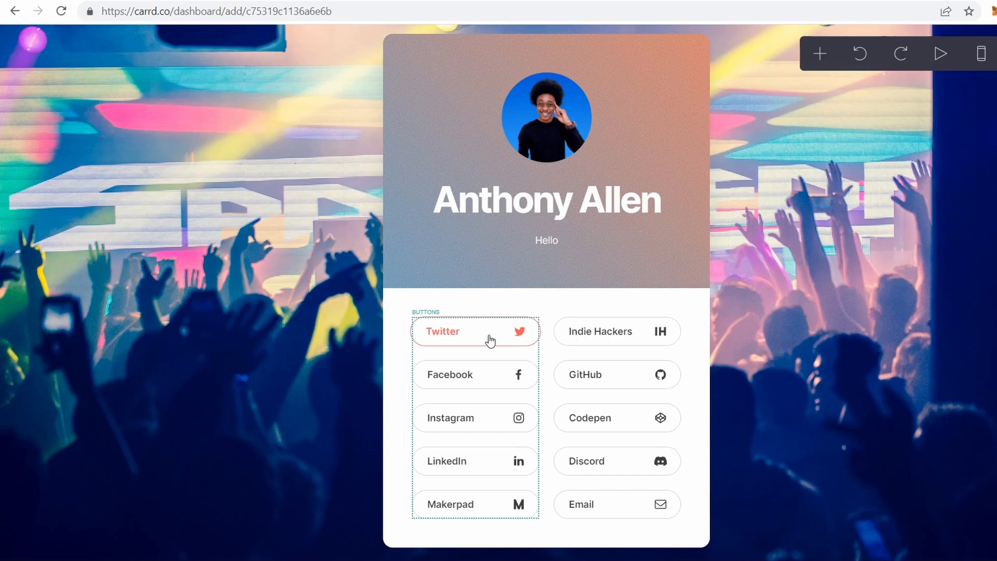
left_click(490, 340)
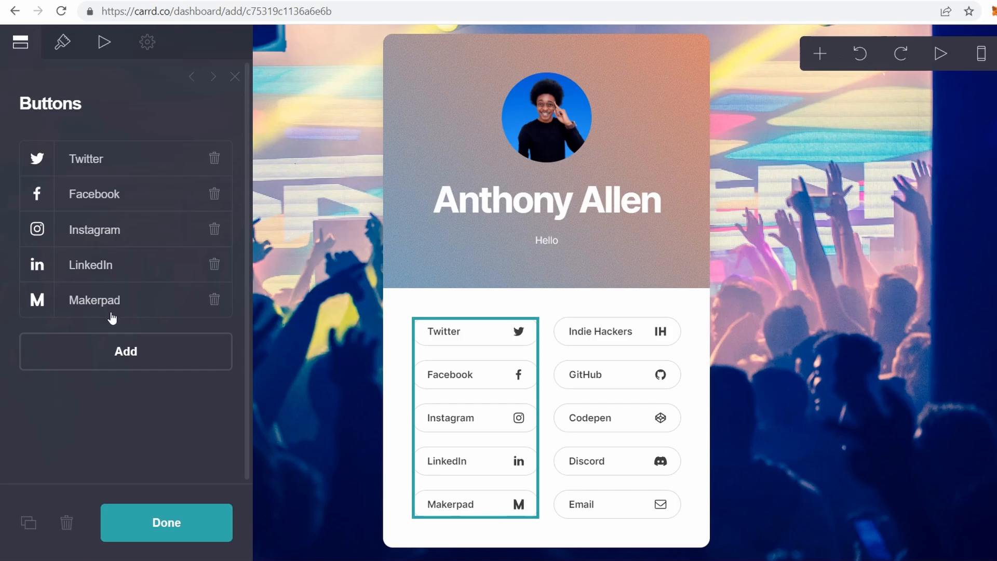
- Clear the Facebook button's label to relabel it YouTube
left_click(112, 196)
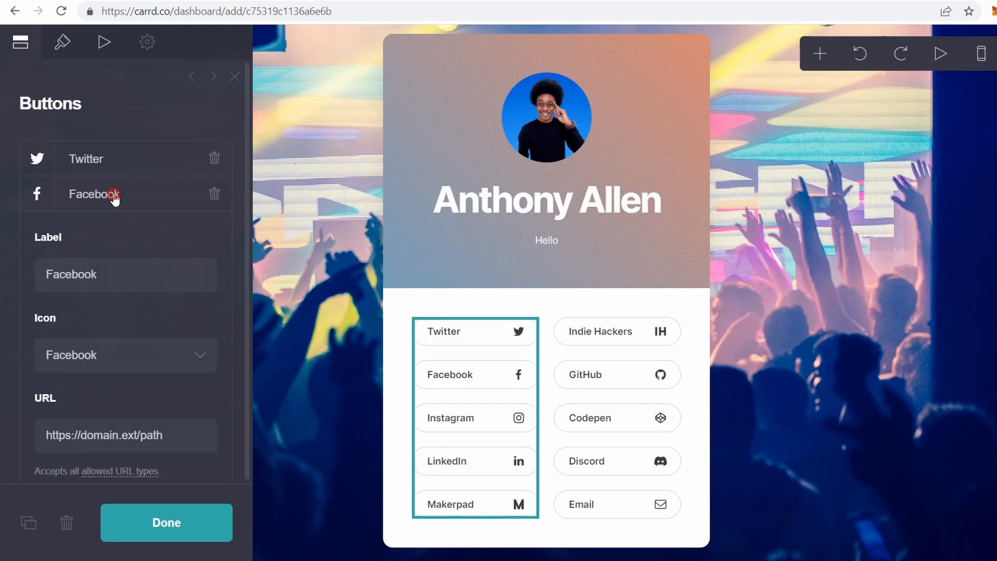
left_click(115, 276)
left_click_drag(113, 275, 5, 281)
key("BackSpace")
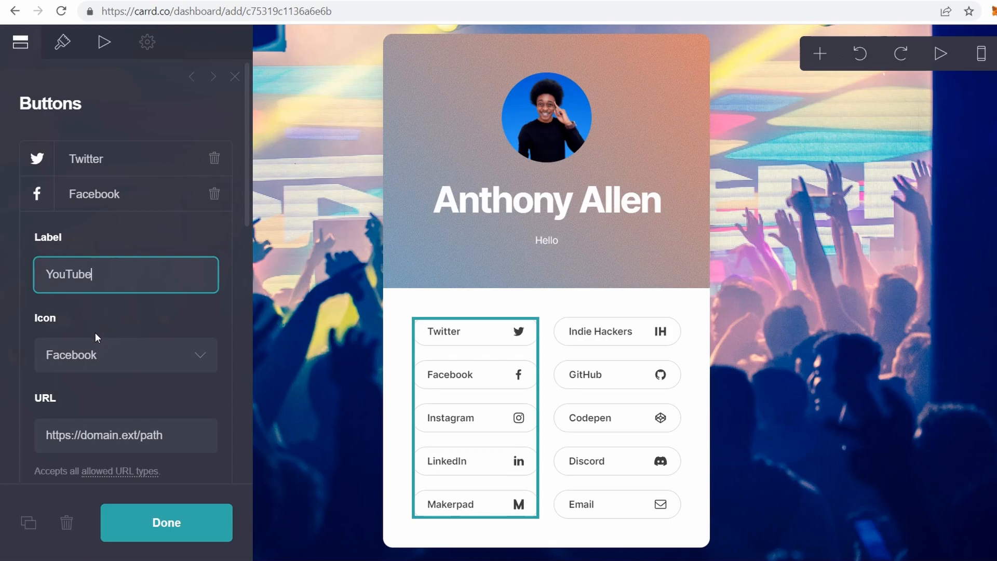
- Give the button the YouTube icon
left_click(136, 353)
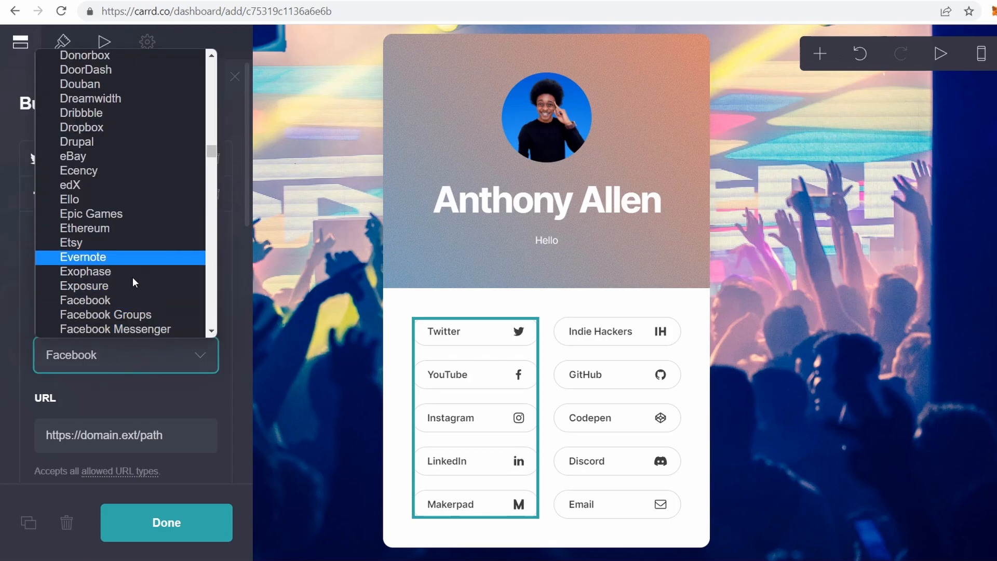
scroll(130, 273, "down", 3)
scroll(131, 279, "down", 12)
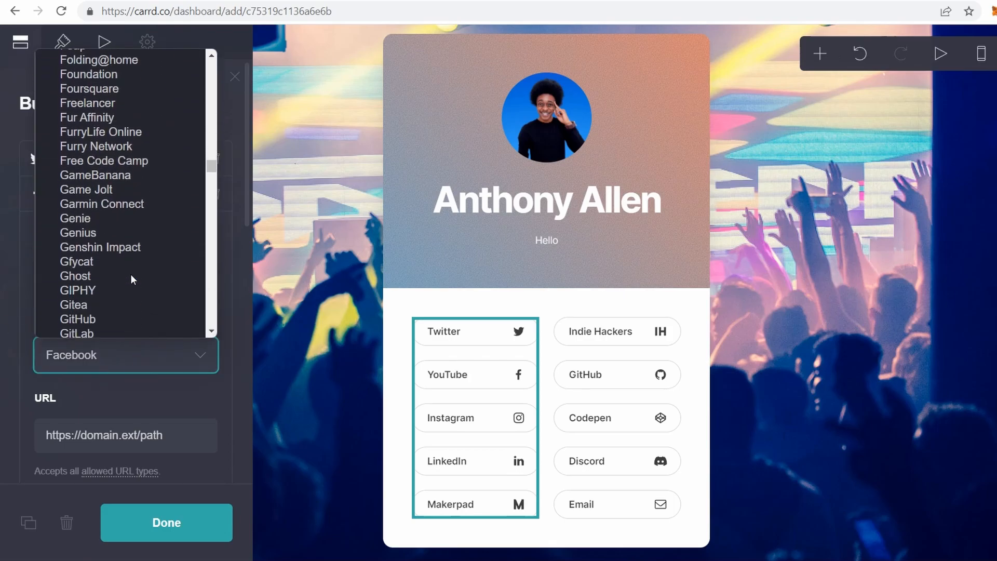
scroll(131, 279, "down", 8)
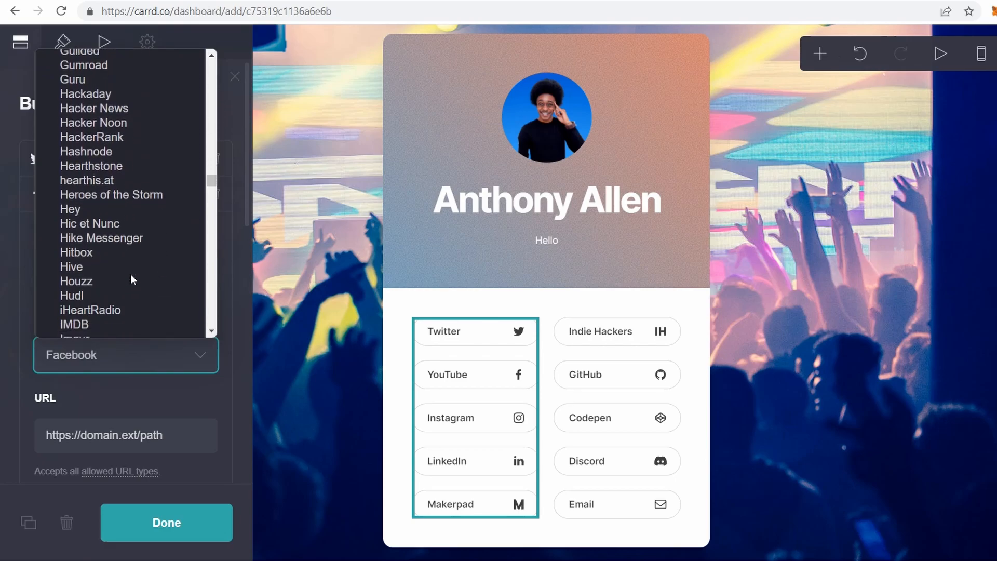
scroll(131, 279, "down", 9)
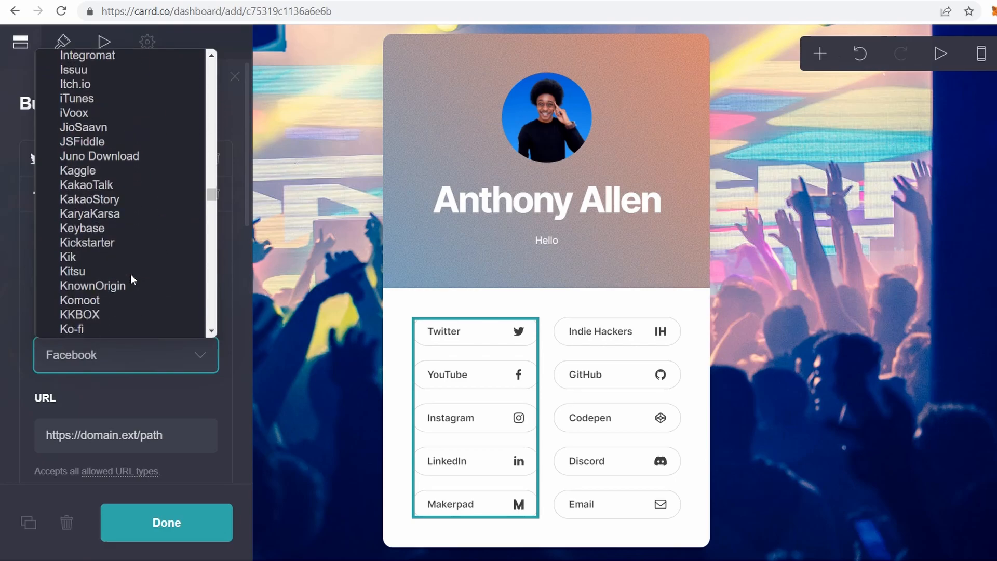
scroll(130, 279, "down", 15)
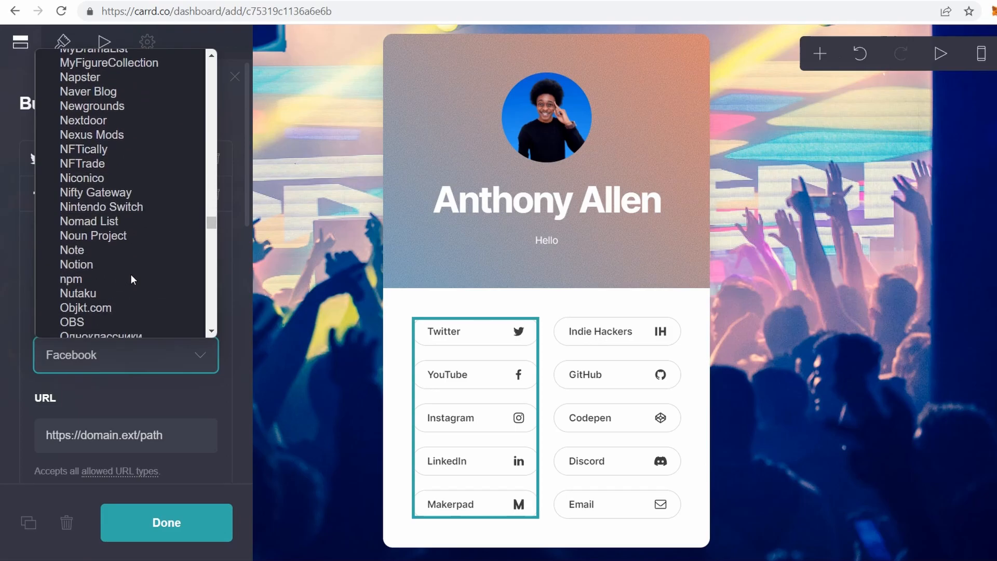
scroll(131, 279, "down", 16)
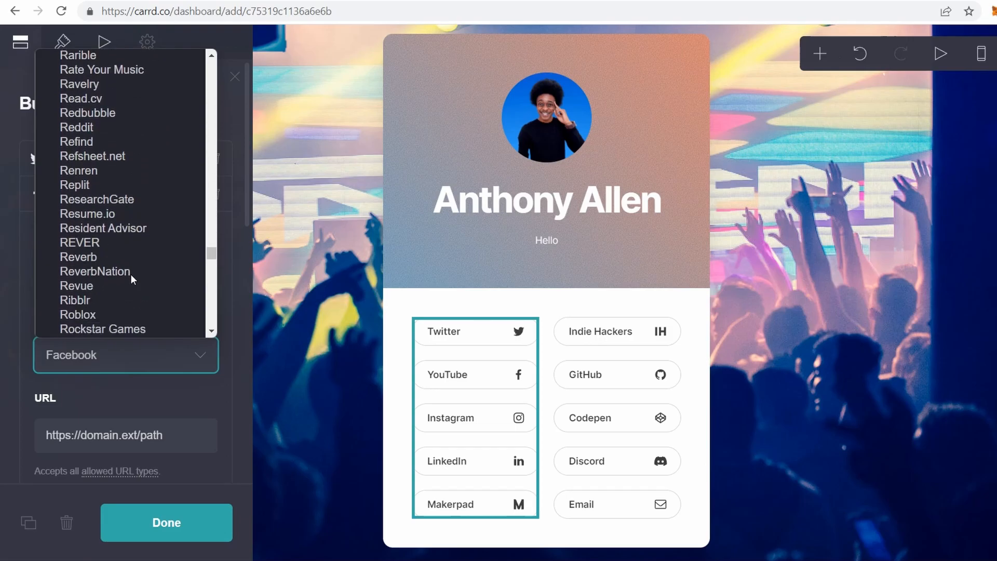
scroll(130, 279, "down", 15)
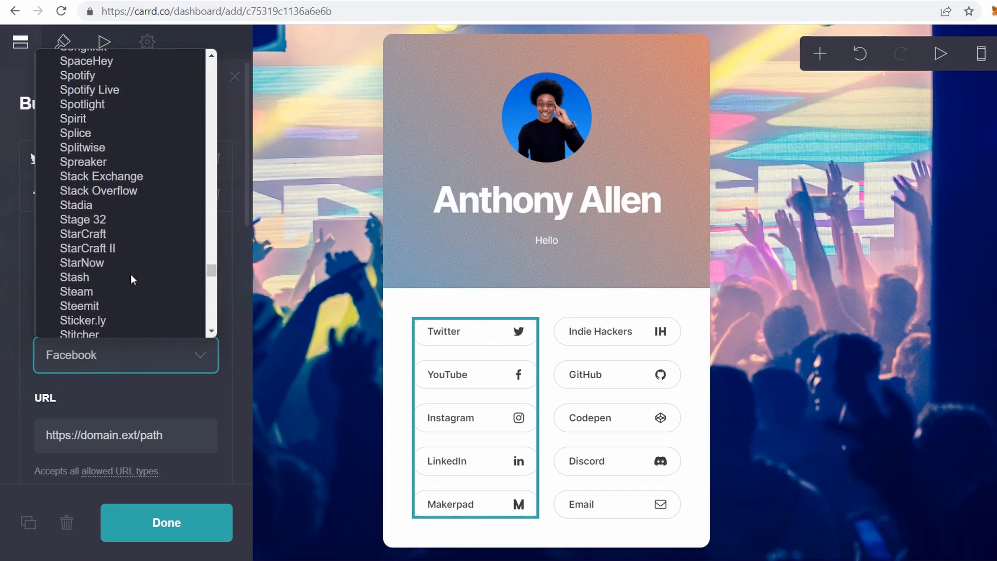
scroll(131, 279, "down", 15)
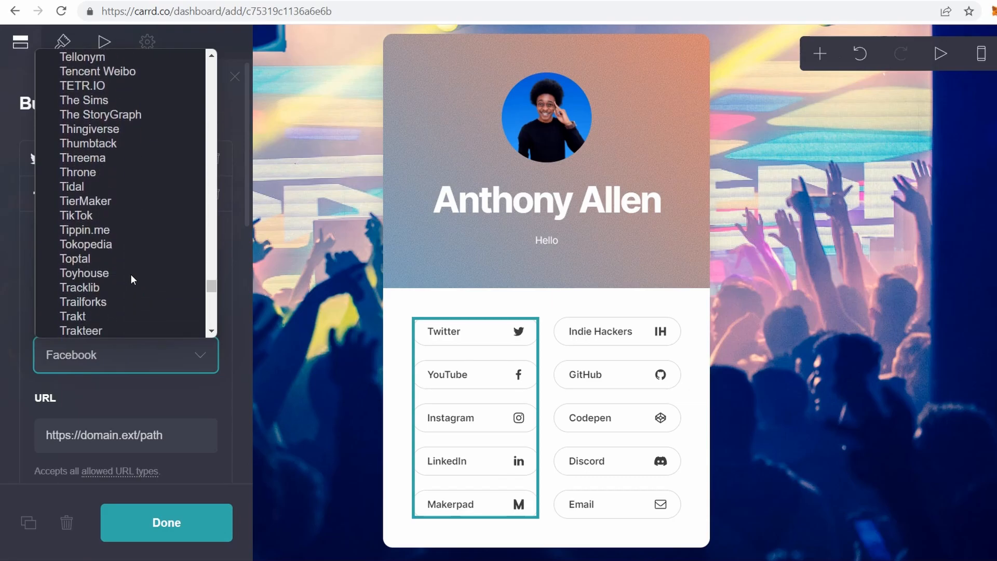
scroll(131, 279, "down", 15)
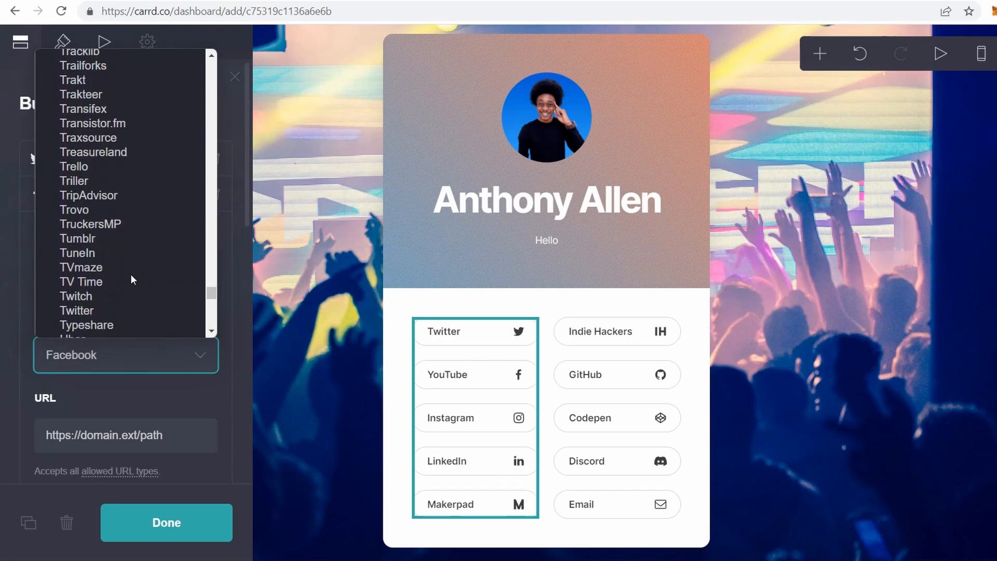
scroll(130, 279, "down", 15)
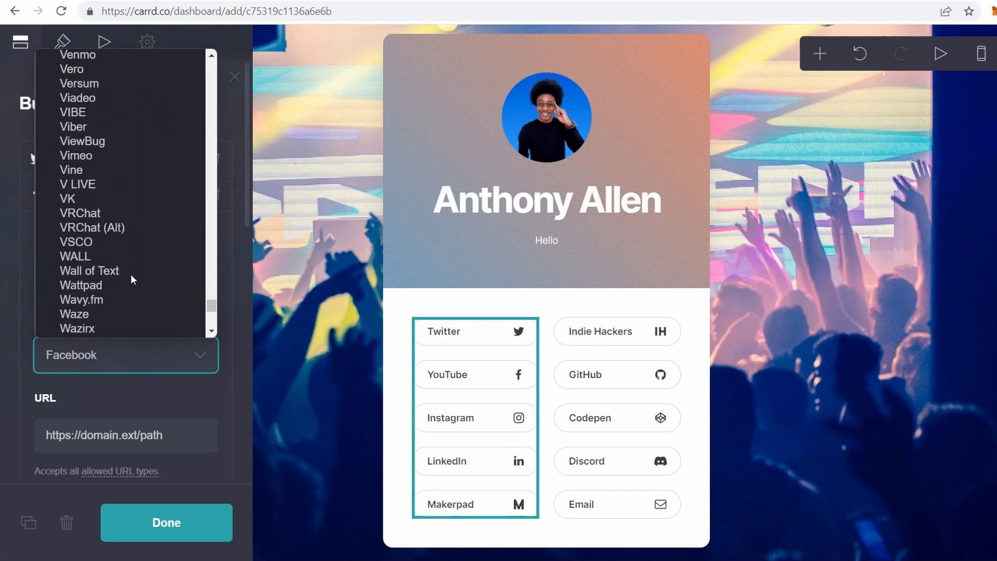
scroll(130, 273, "down", 10)
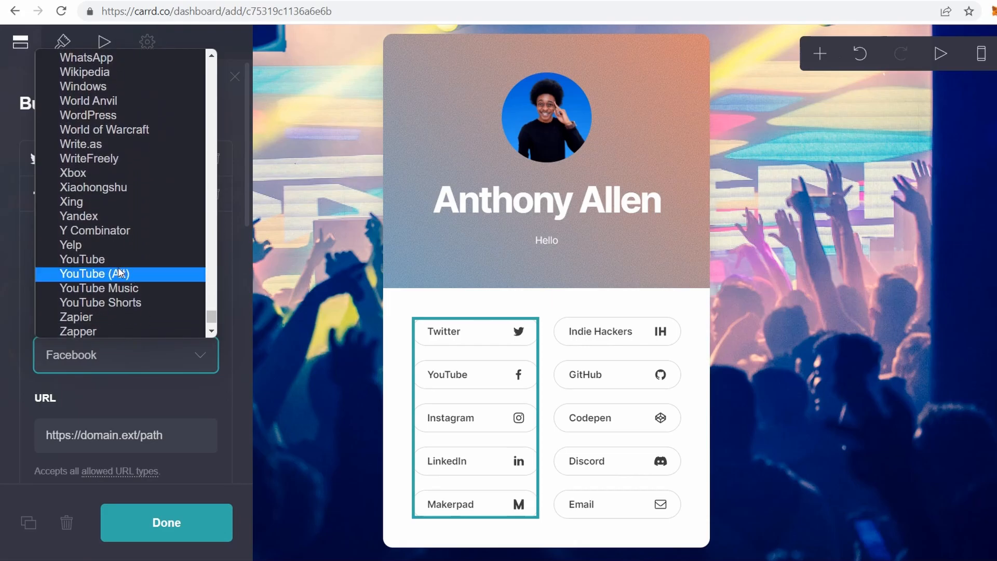
left_click(109, 261)
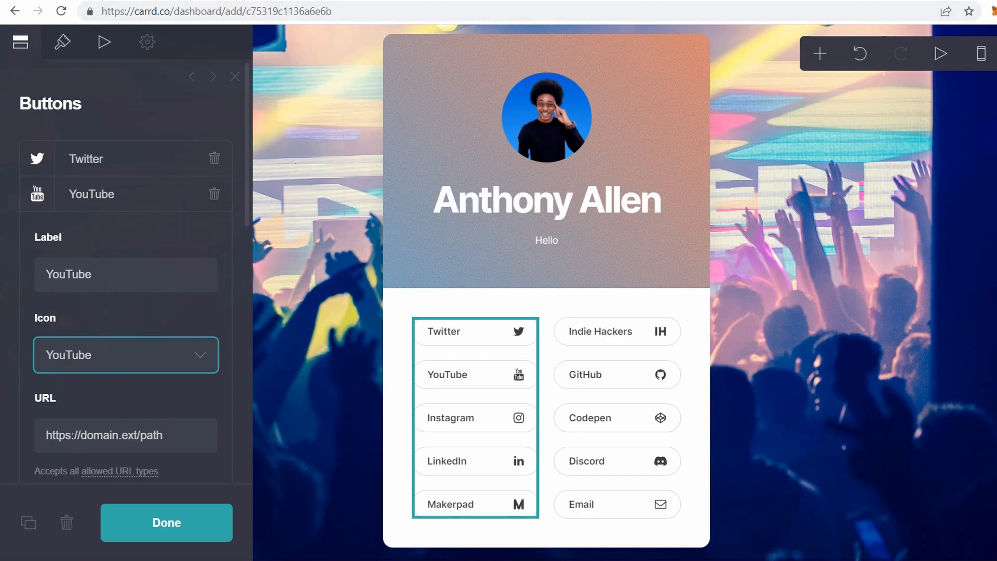
key("ctrl+t")
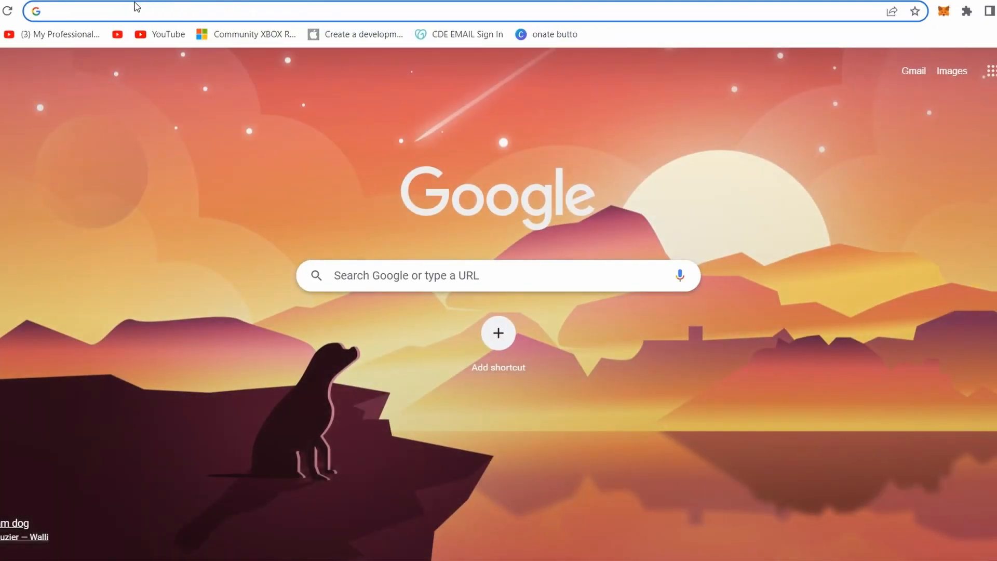
- Copy the YouTube channel page's address and clear the Carrd button's URL field
type("y")
key("Return")
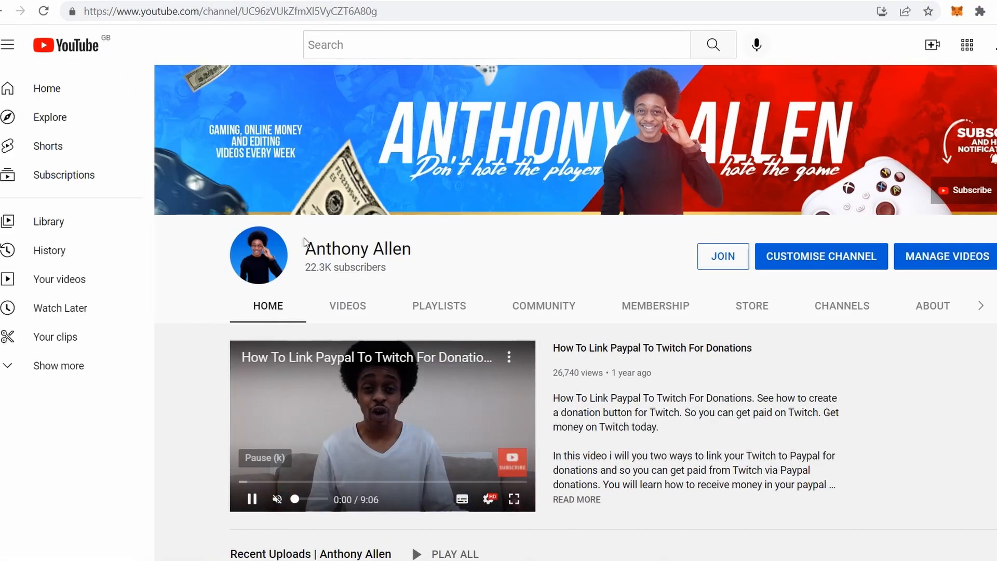
left_click(376, 11)
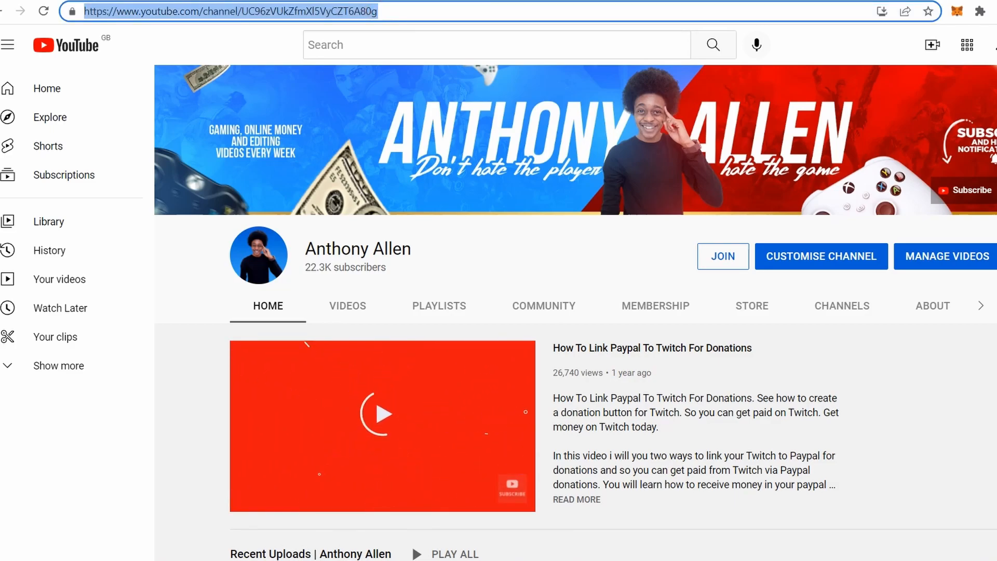
left_click(294, 1)
left_click(161, 436)
key("ctrl+a")
key("BackSpace")
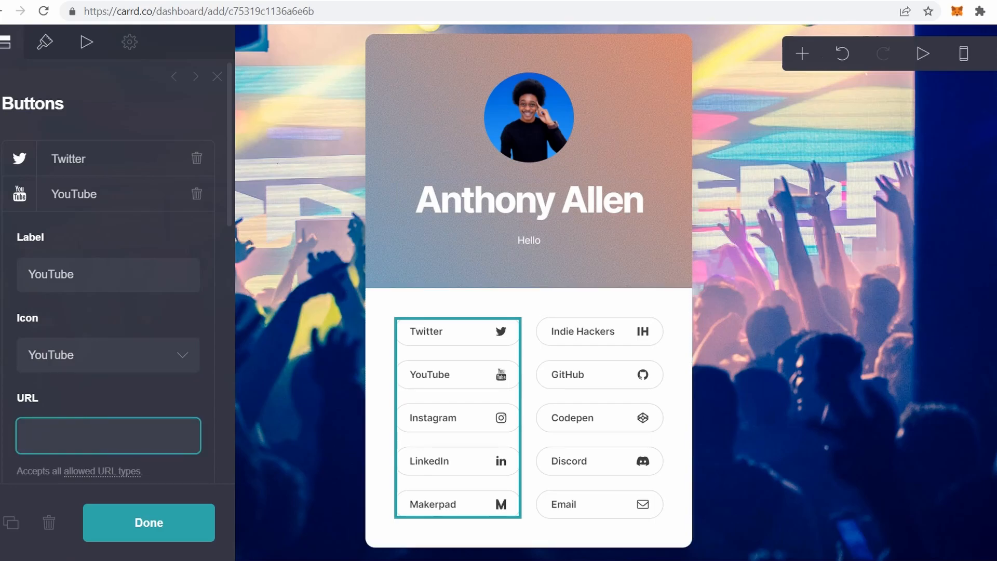
- Paste the YouTube channel address as the button's link and close the Buttons editor
key("ctrl+v")
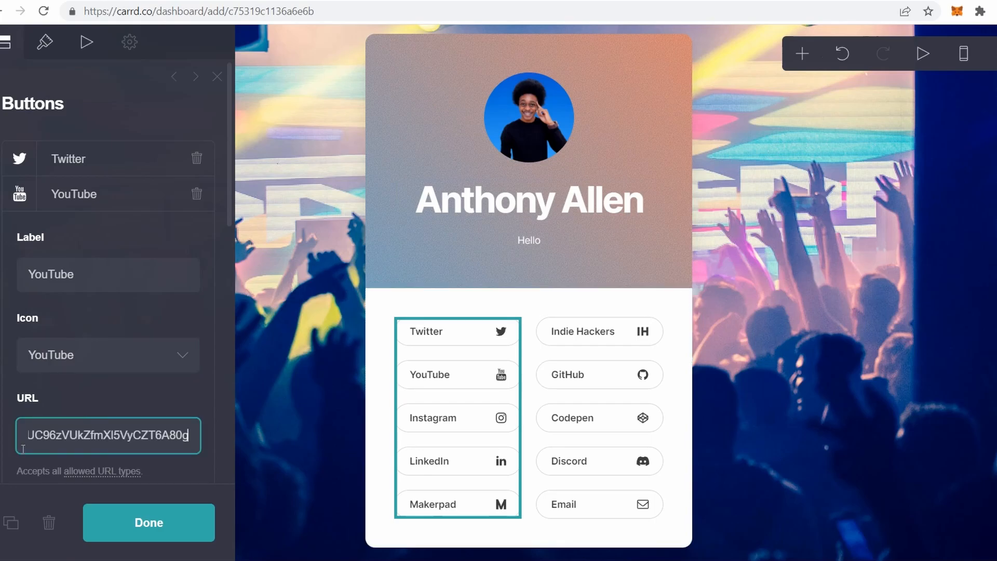
left_click(118, 522)
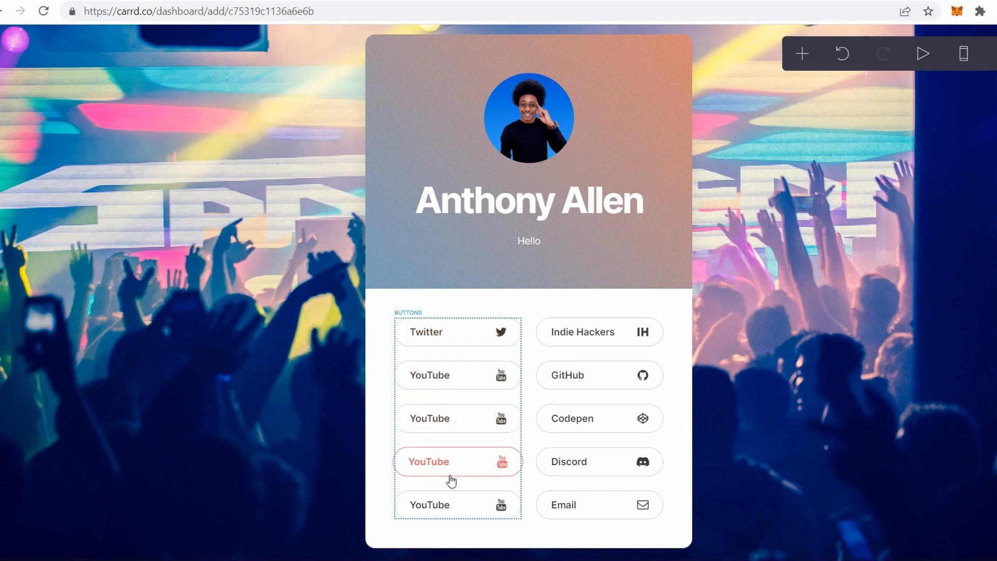
left_click(613, 354)
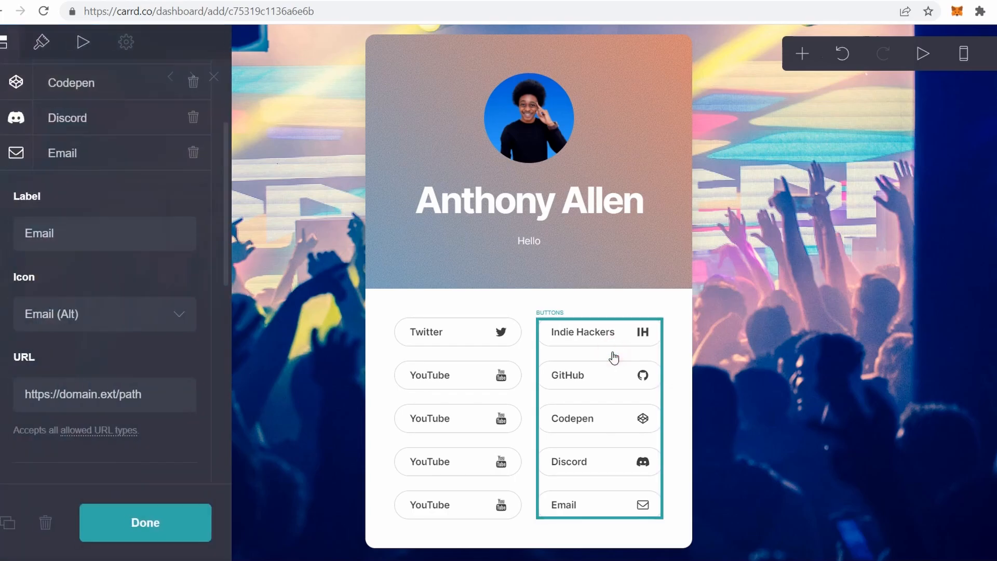
scroll(130, 313, "up", 3)
scroll(130, 312, "down", 6)
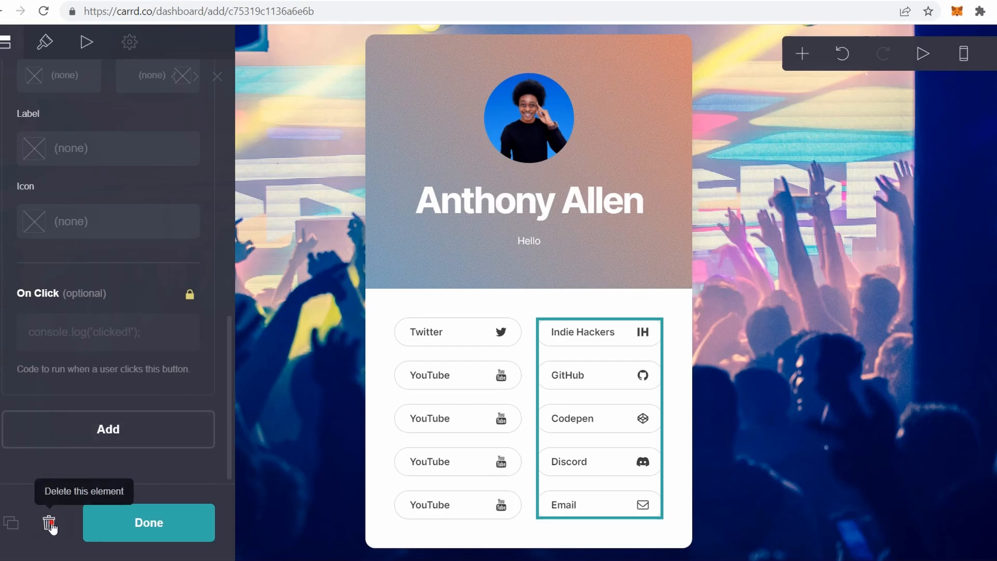
left_click(50, 524)
left_click(612, 383)
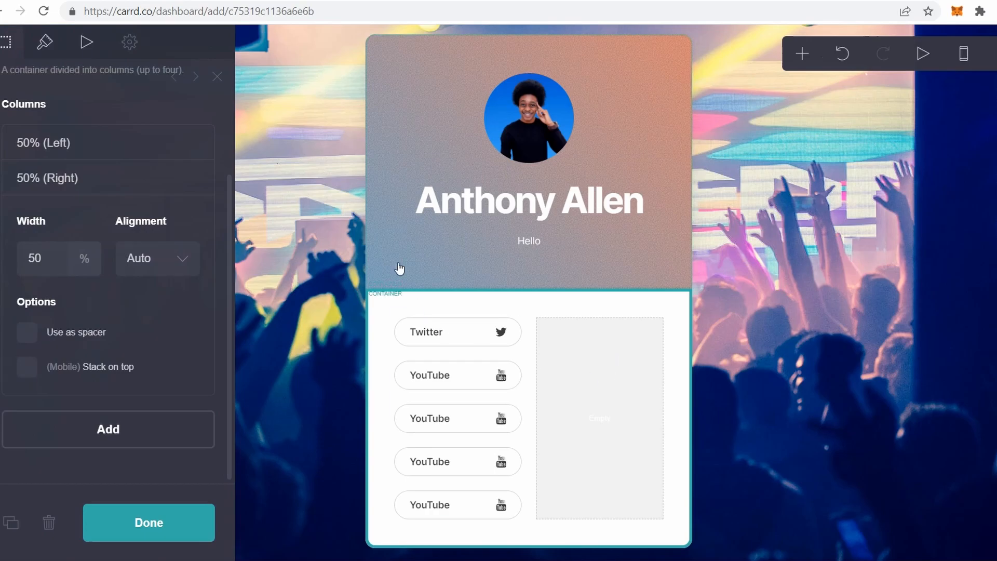
left_click(47, 44)
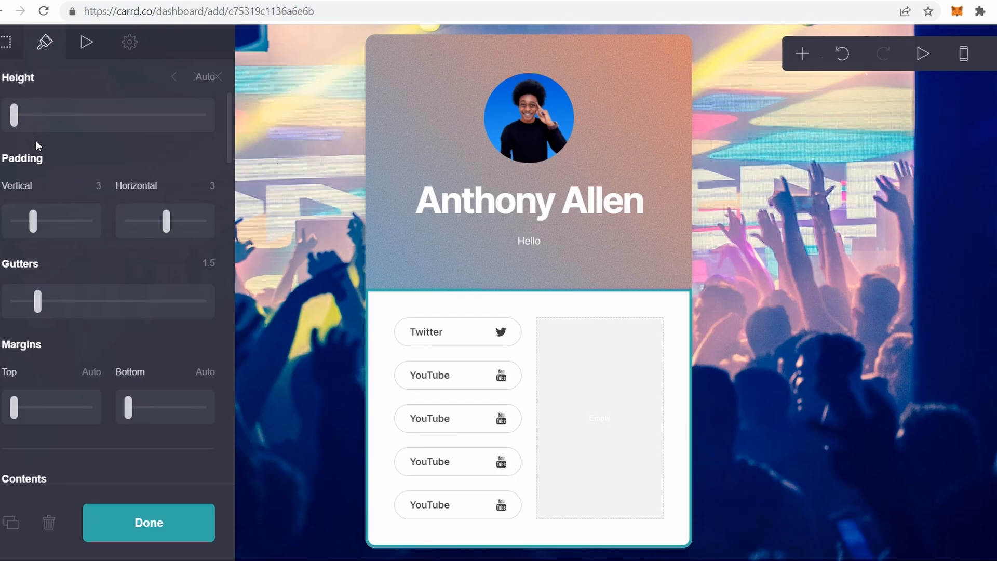
left_click_drag(33, 222, 19, 254)
left_click_drag(37, 307, 65, 307)
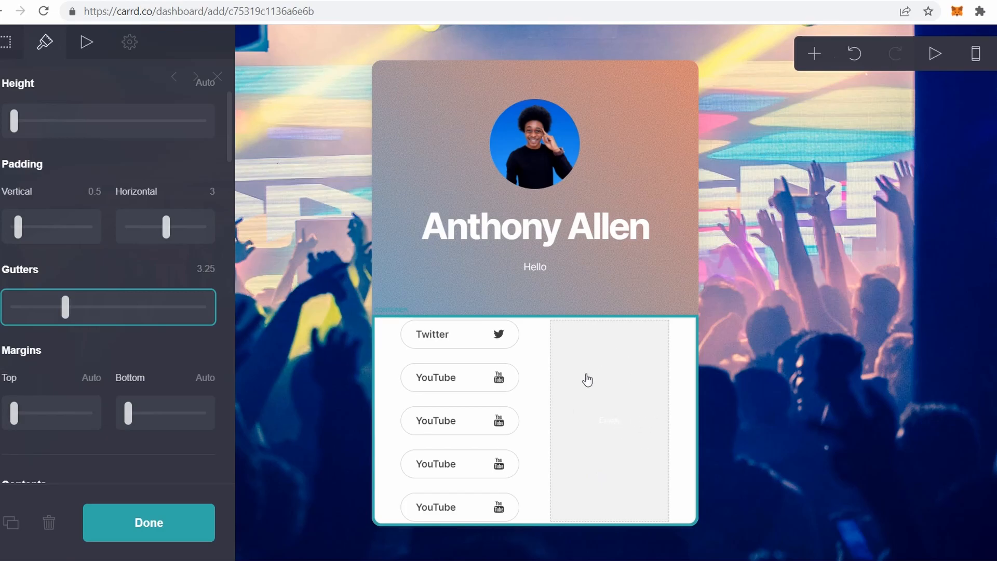
left_click(572, 360)
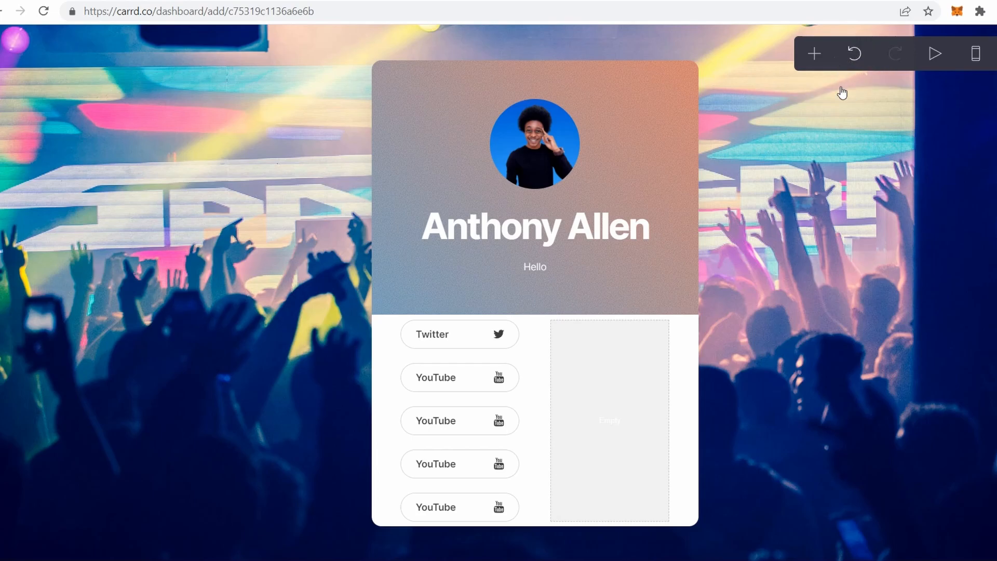
left_click(858, 55)
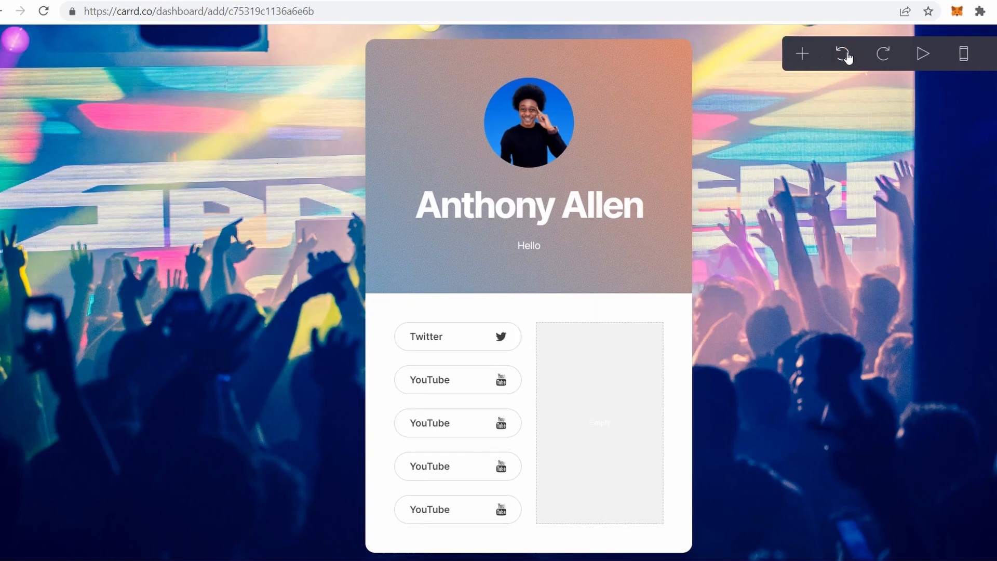
left_click(847, 56)
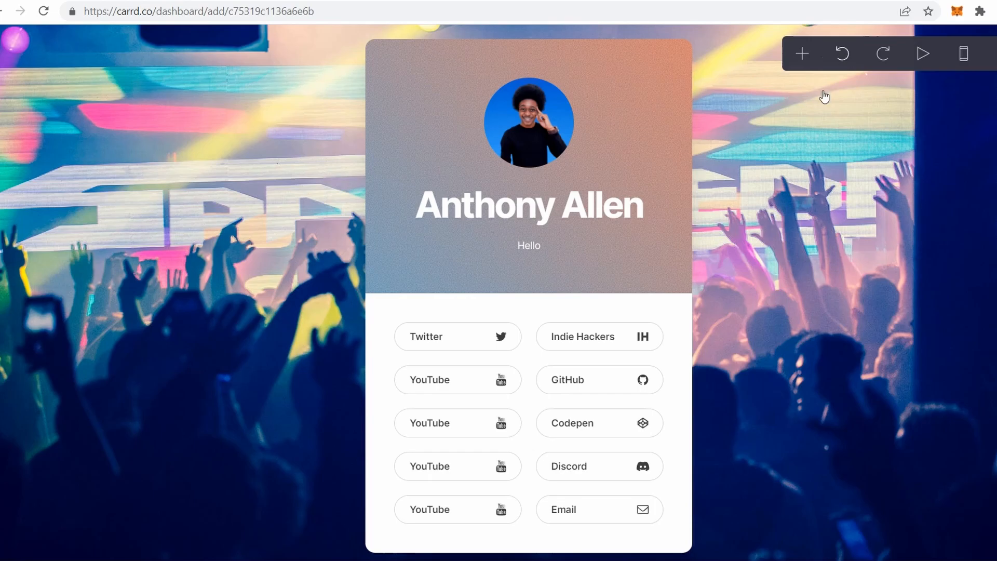
- Delete the Discord button from the right link column, leaving Indie Hackers, GitHub, Codepen and Email
left_click(617, 497)
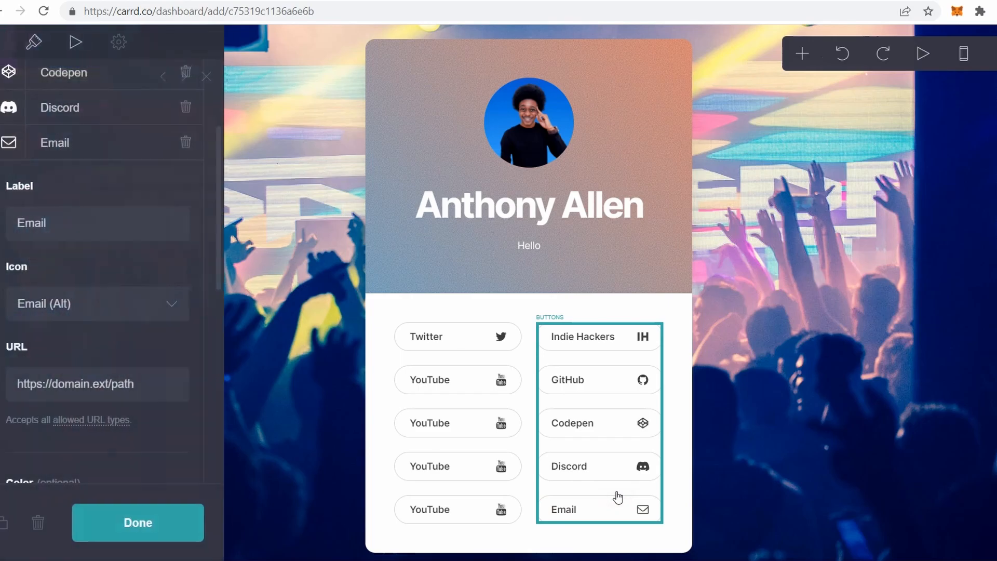
scroll(162, 319, "up", 3)
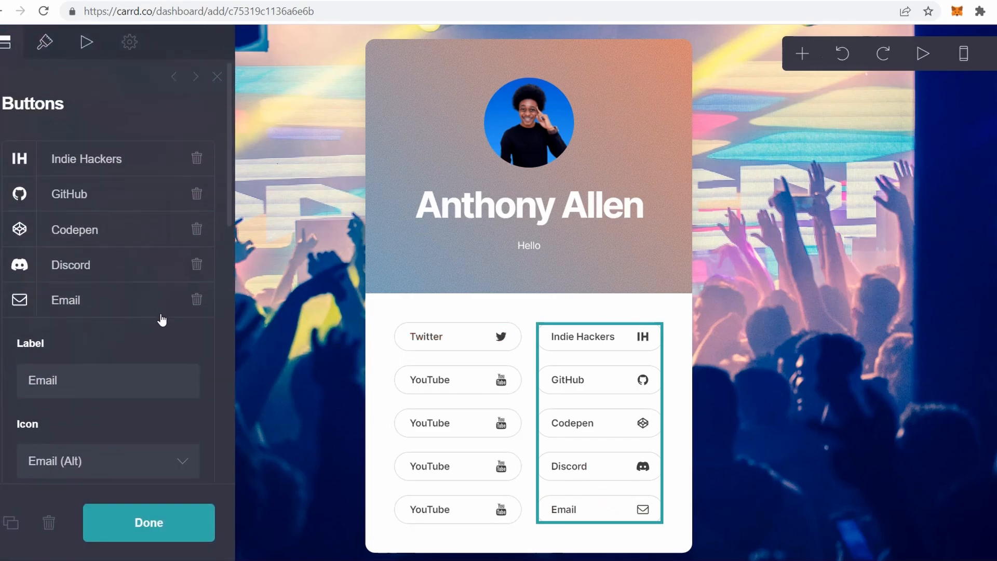
left_click(196, 265)
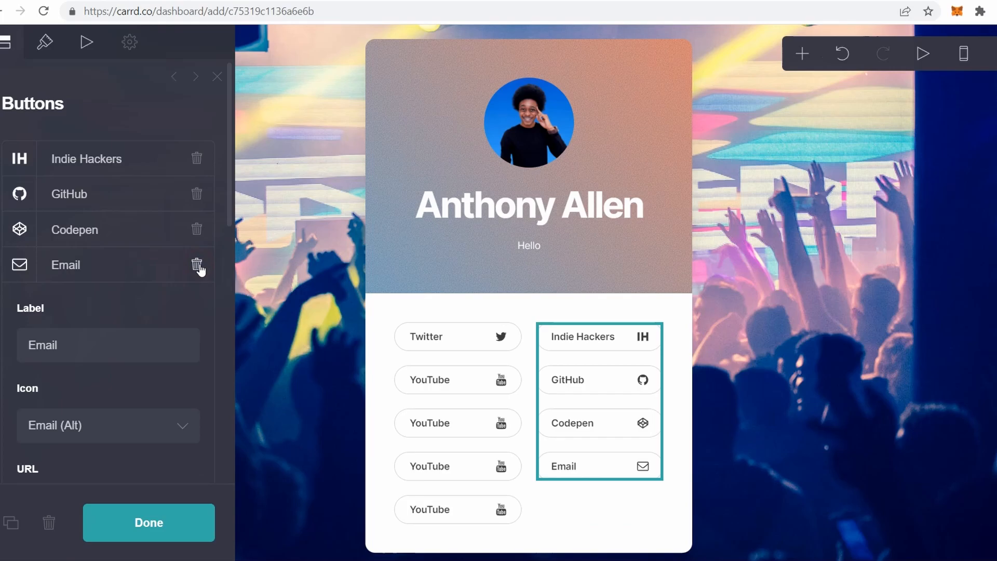
left_click(774, 467)
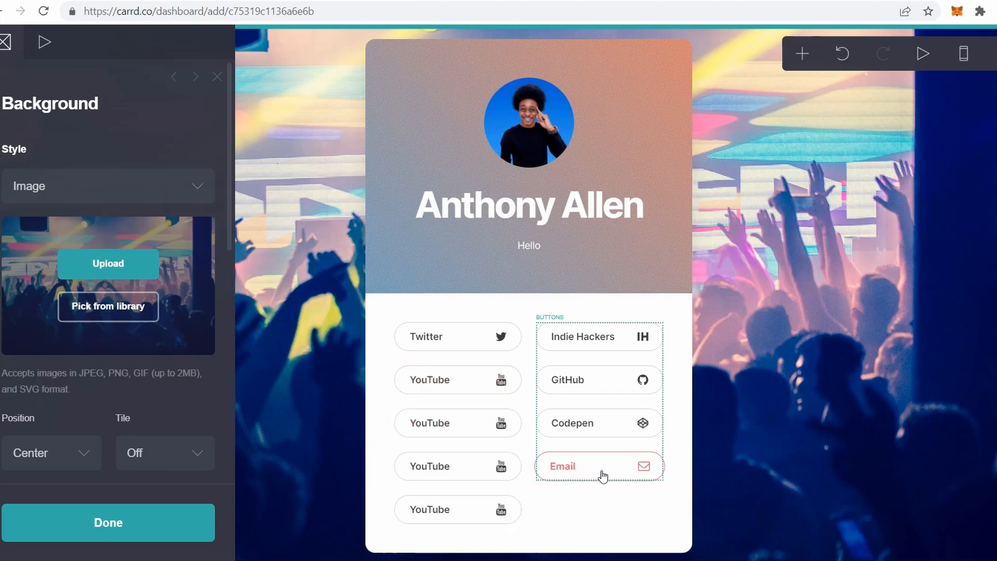
left_click(885, 354)
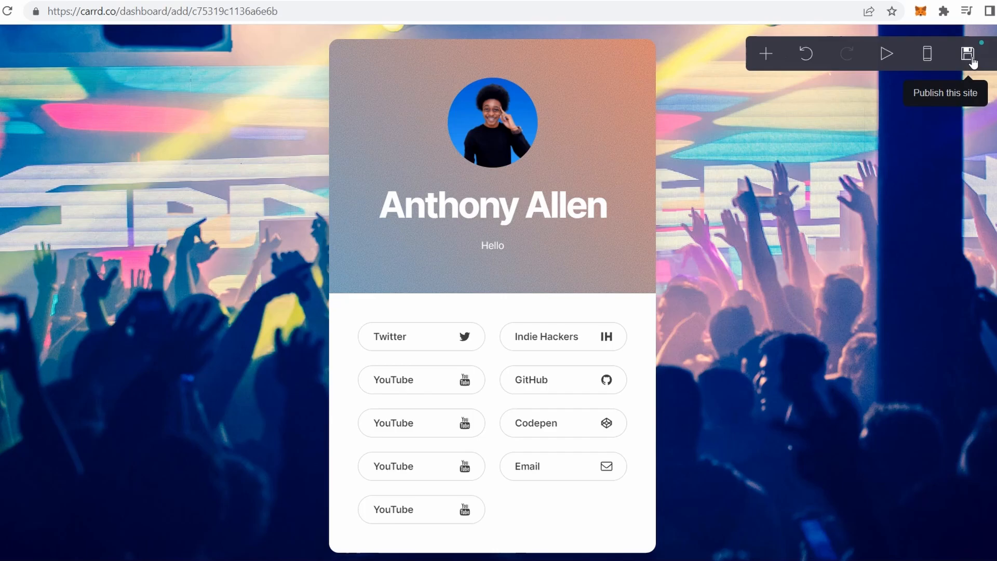
- Set the site title to 'DJ Website' in the publish settings
left_click(968, 54)
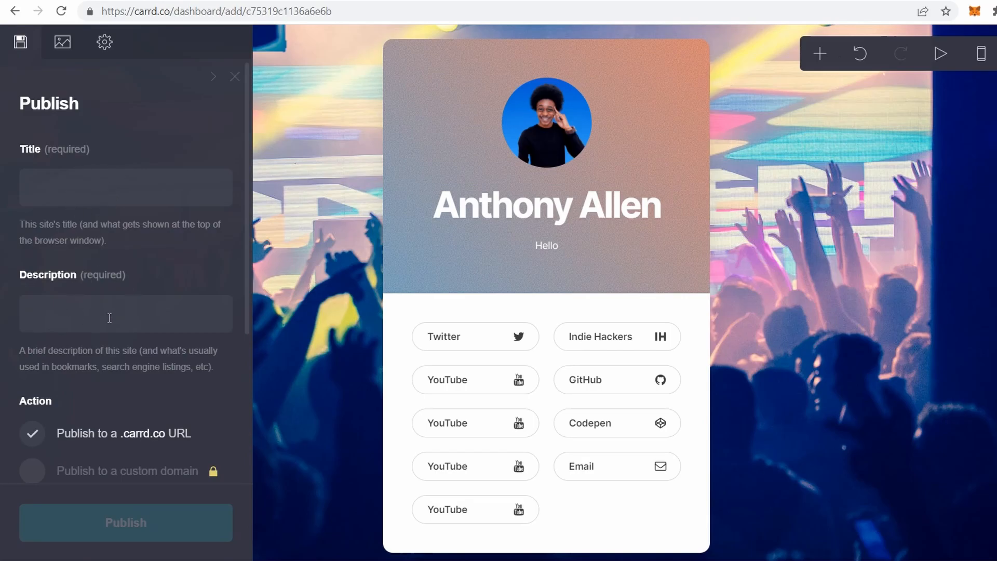
scroll(126, 332, "down", 4)
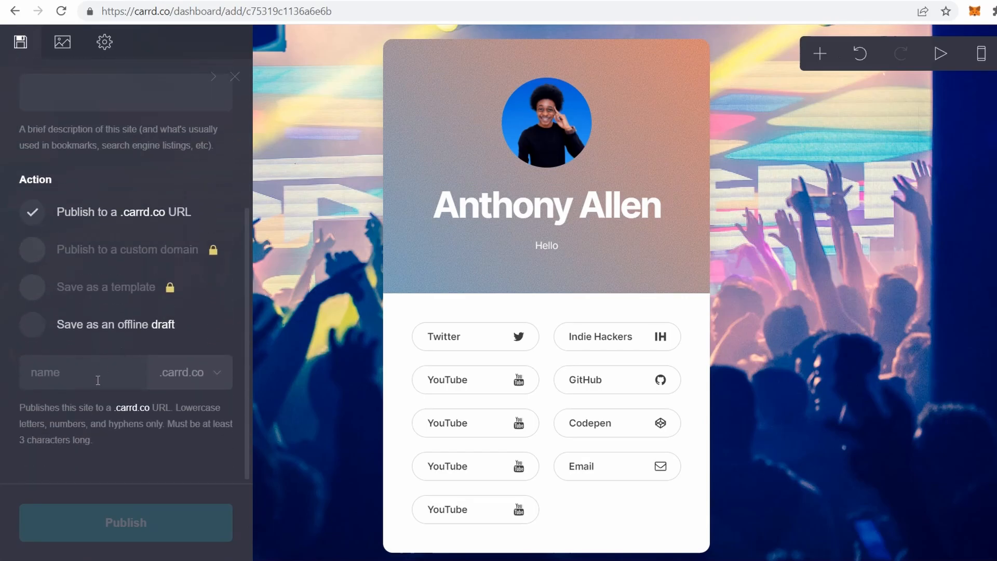
scroll(115, 386, "up", 4)
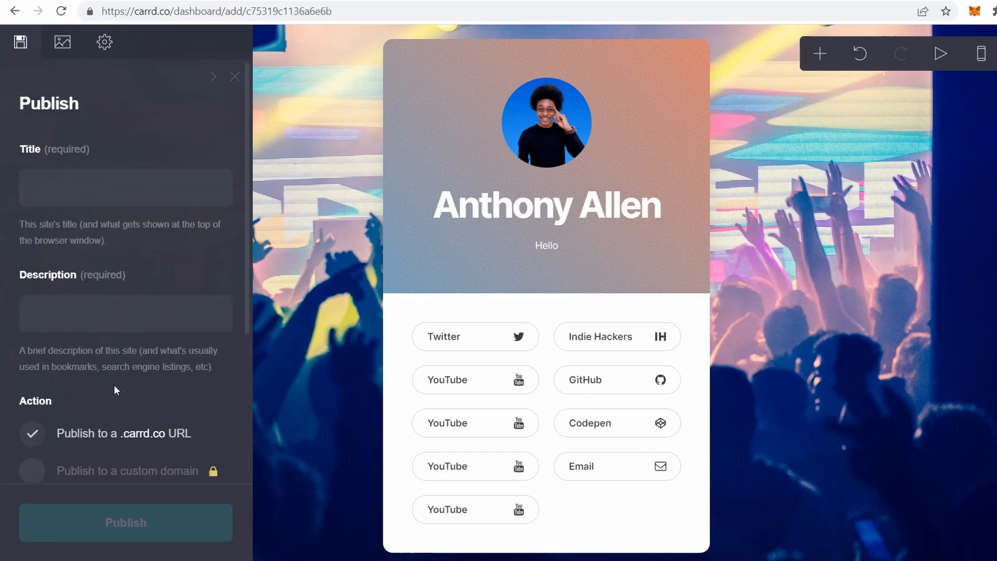
left_click(41, 183)
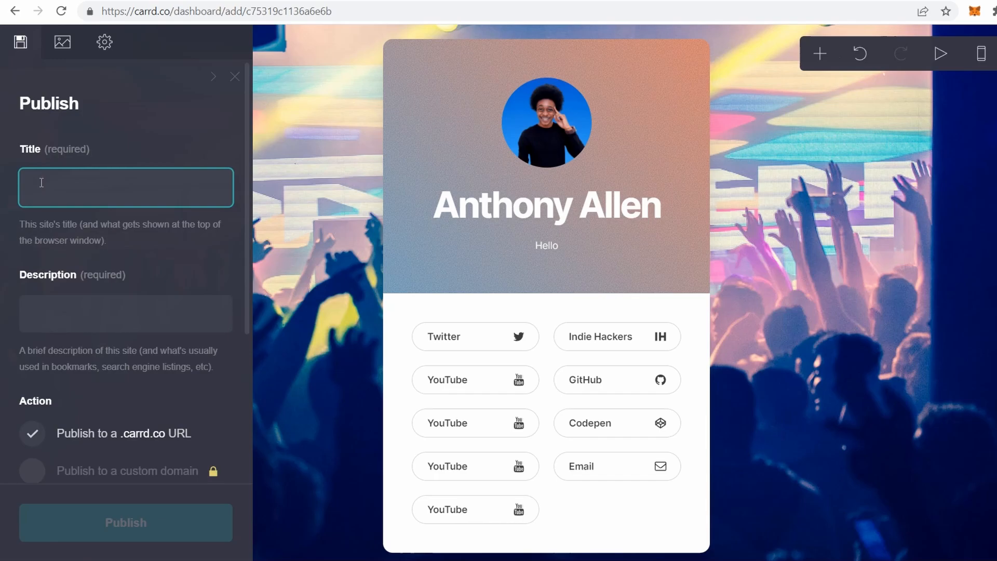
type("Test Website")
left_click_drag(53, 188, 0, 194)
key("BackSpace")
type("DJ")
- Enter the site description 'Dj website checkout my services'
left_click(56, 319)
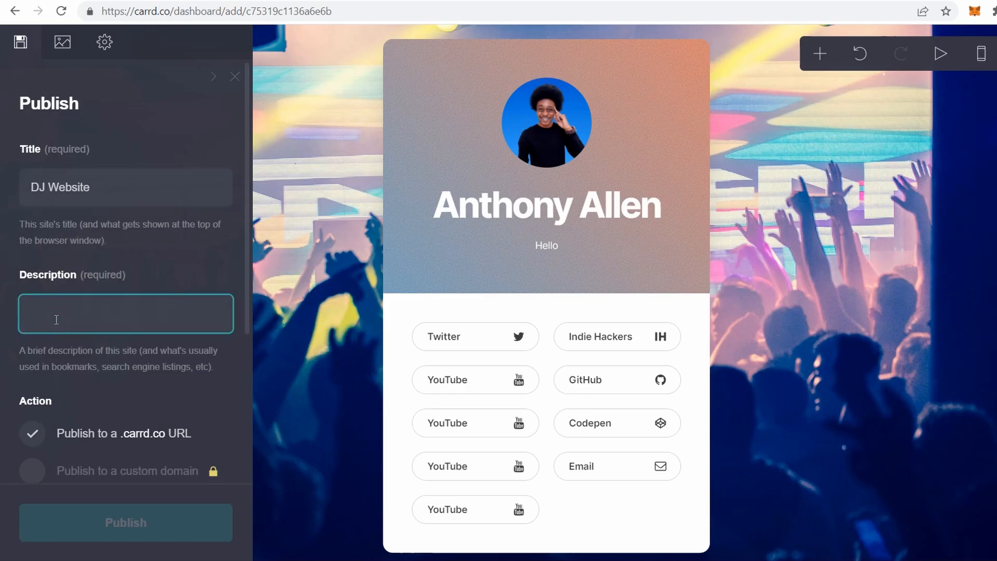
type("Dj webist")
key("BackSpace")
key("BackSpace")
type("site checkout my services")
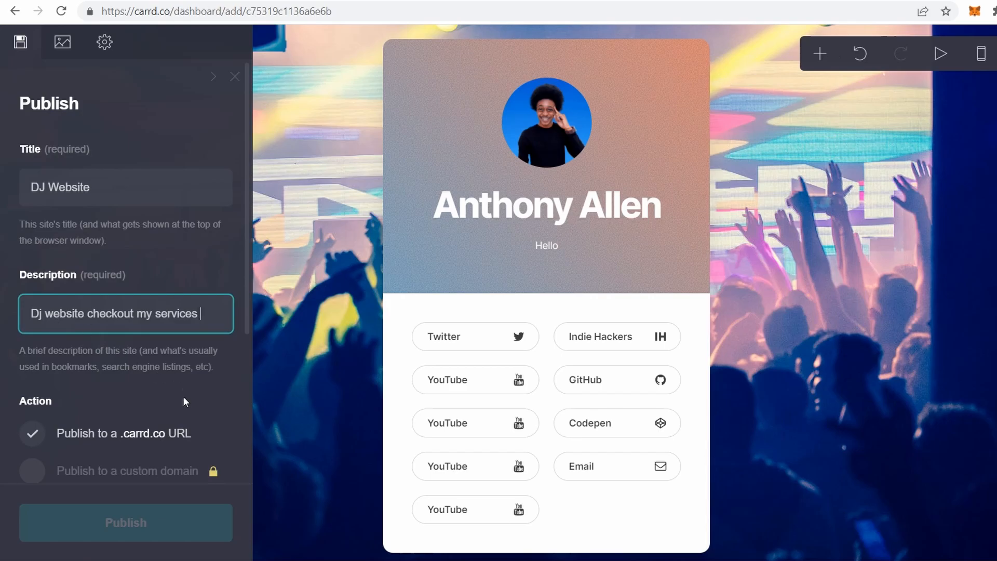
scroll(172, 395, "down", 4)
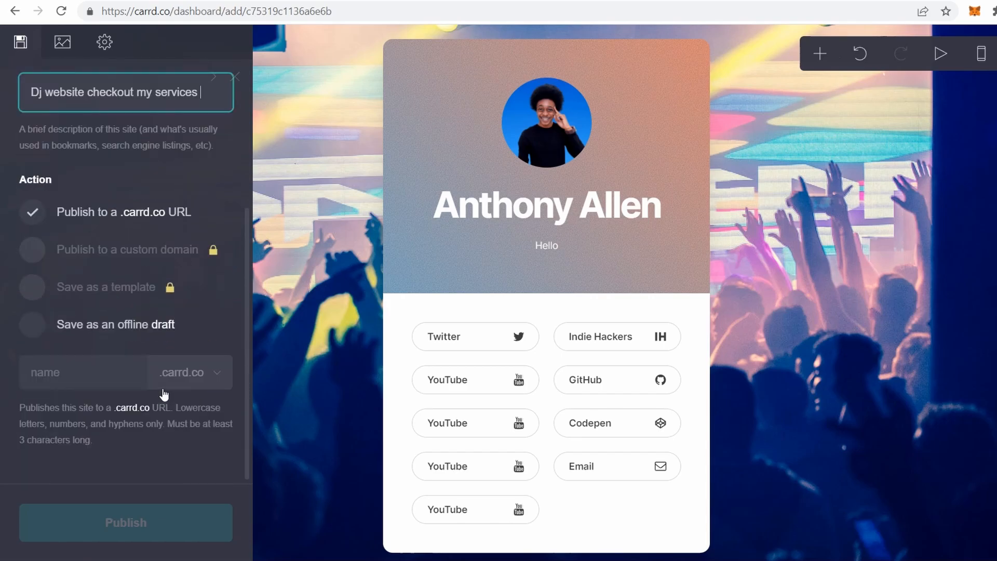
scroll(164, 395, "up", 2)
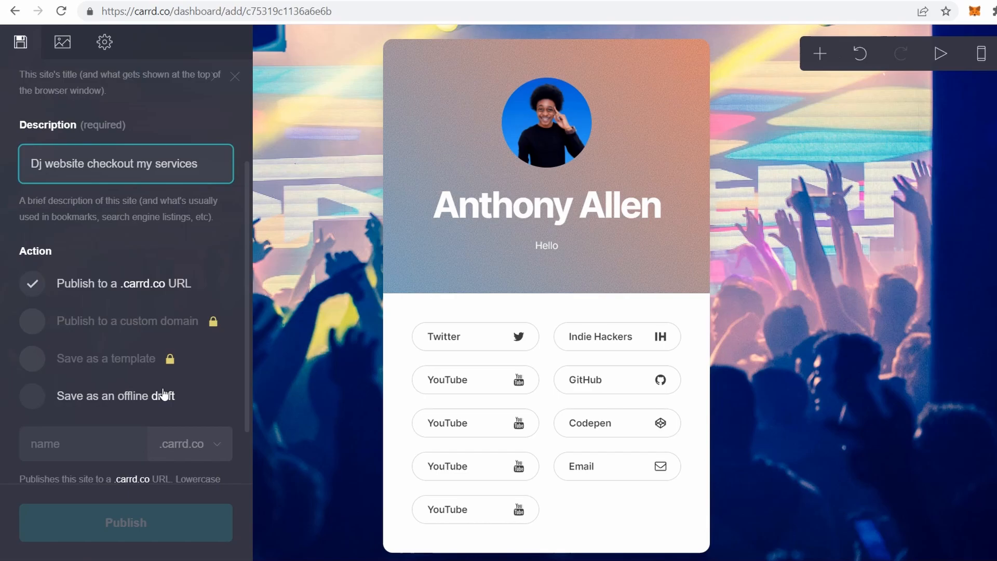
- Publish the site to a .carrd.co URL with the name djservice
key("Tab")
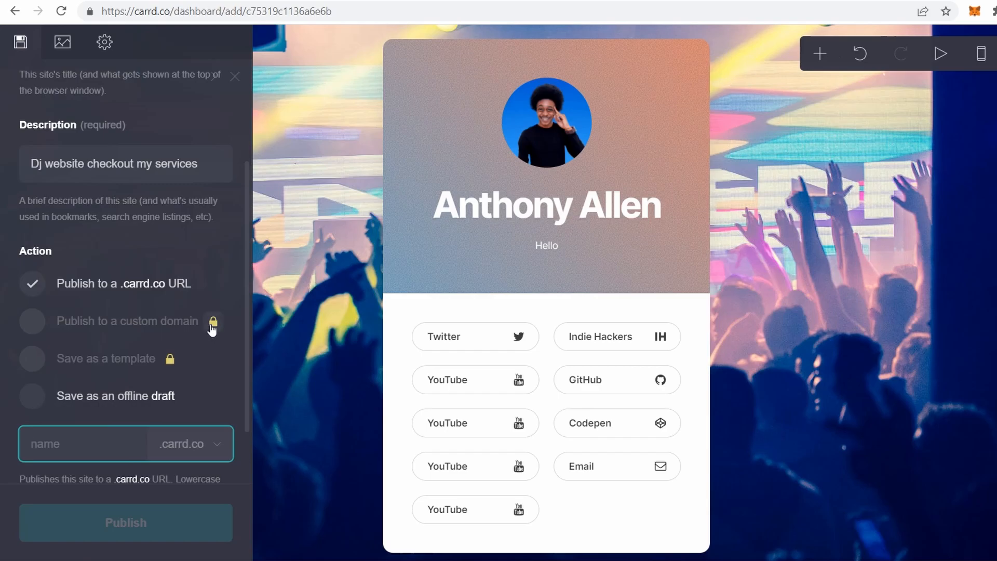
mouse_move(212, 328)
left_click(41, 403)
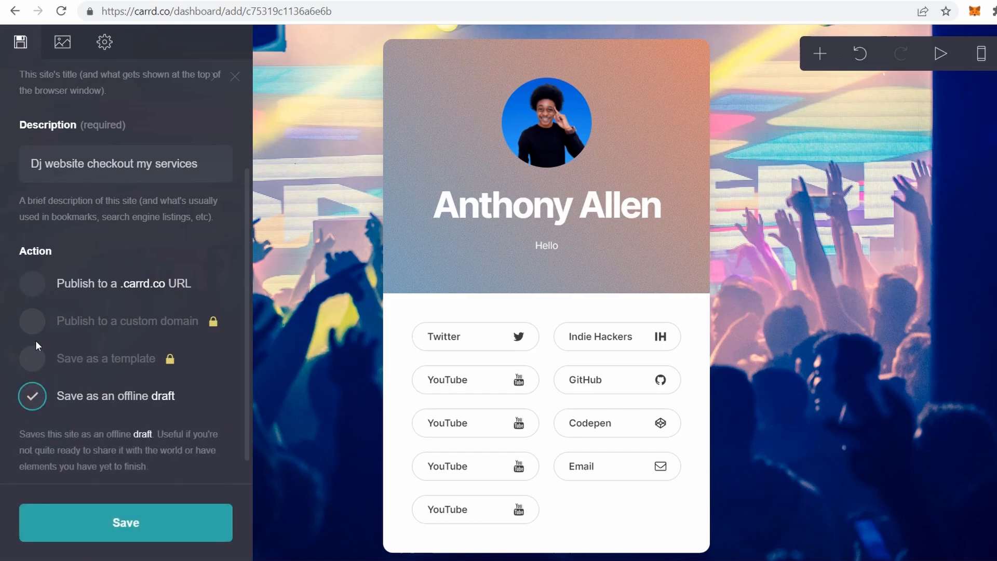
left_click(27, 293)
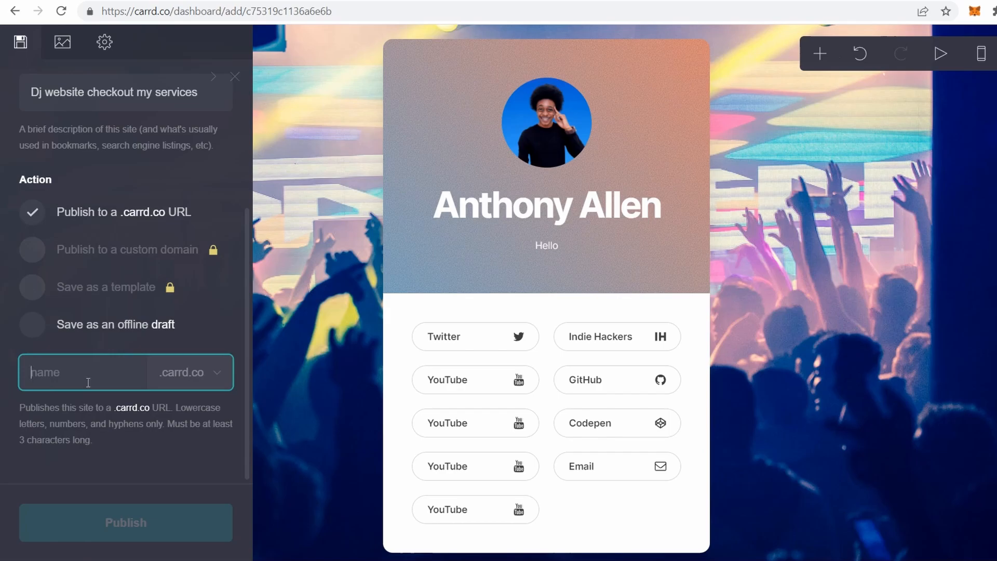
type("djservice")
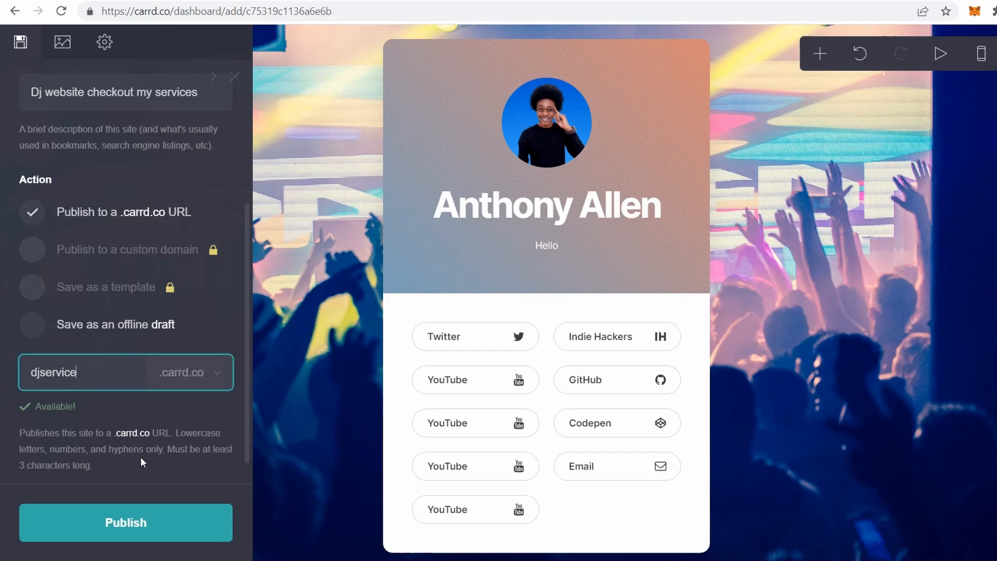
left_click(147, 523)
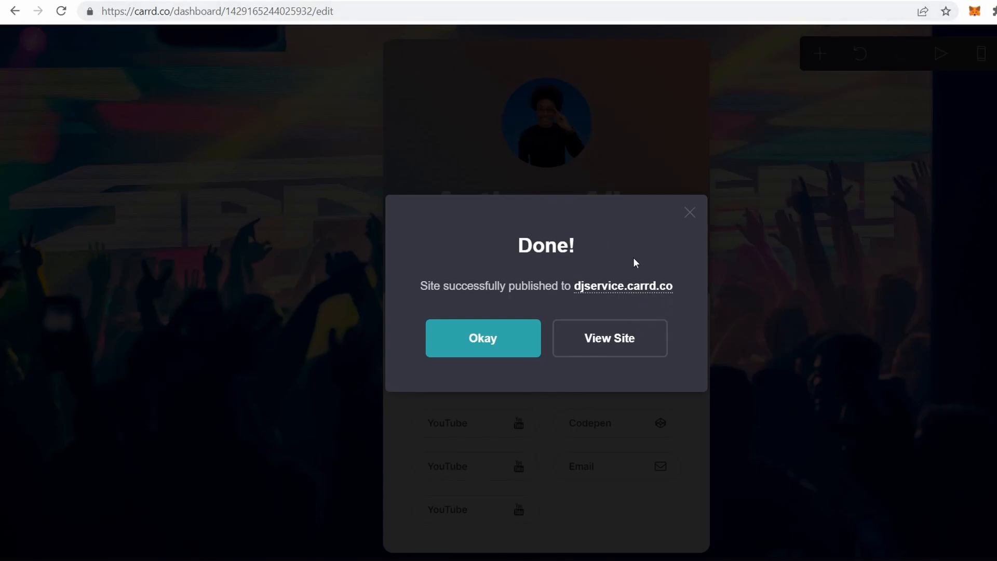
- Test the Indie Hackers and YouTube links on the live djservice.carrd.co page
left_click(604, 347)
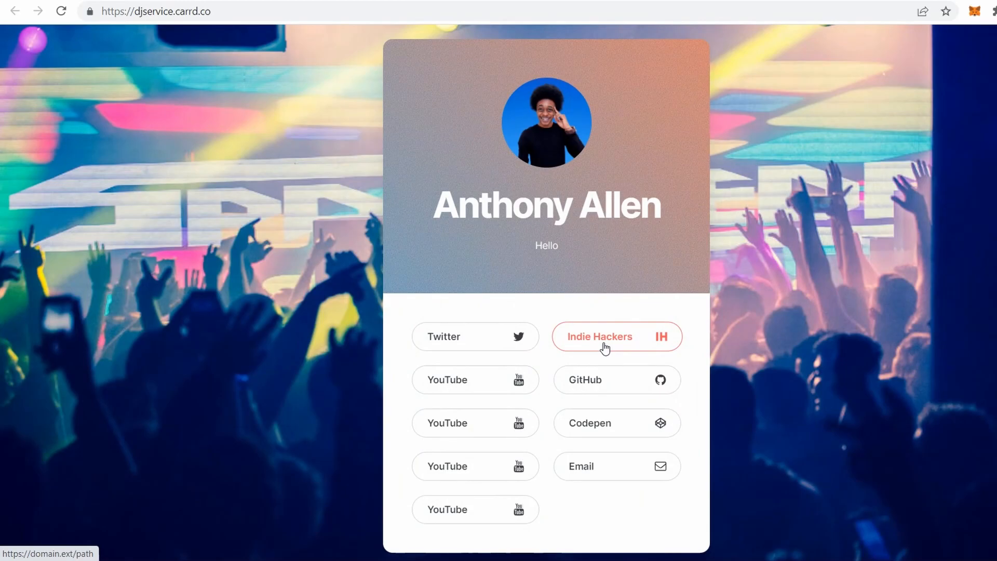
key("ctrl+shift+Tab")
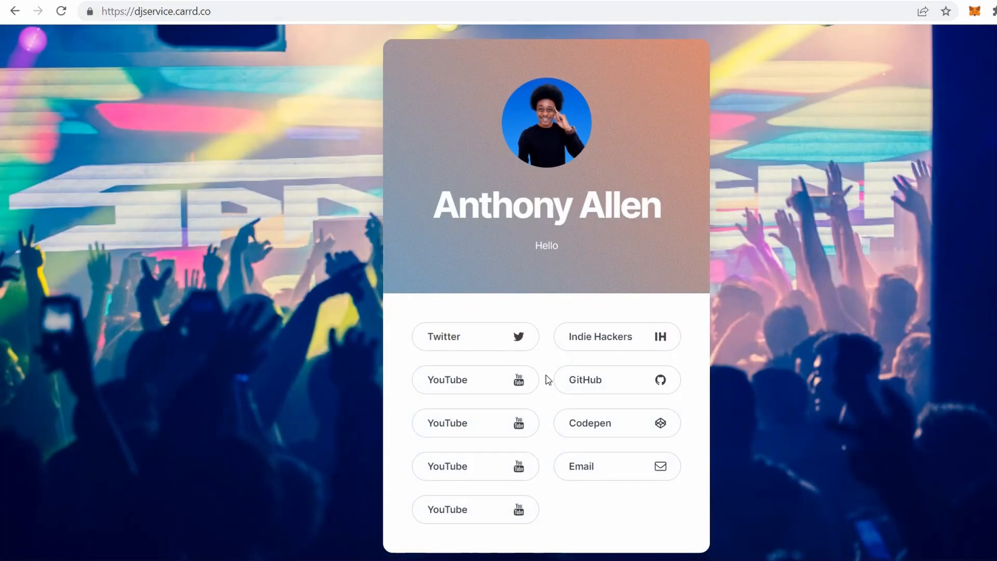
left_click(598, 347)
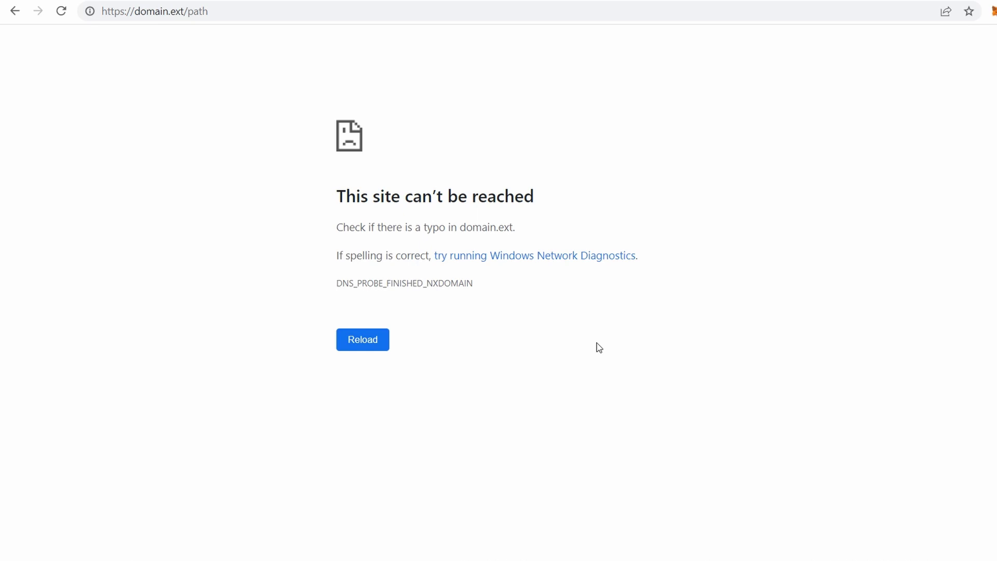
key("alt+Left")
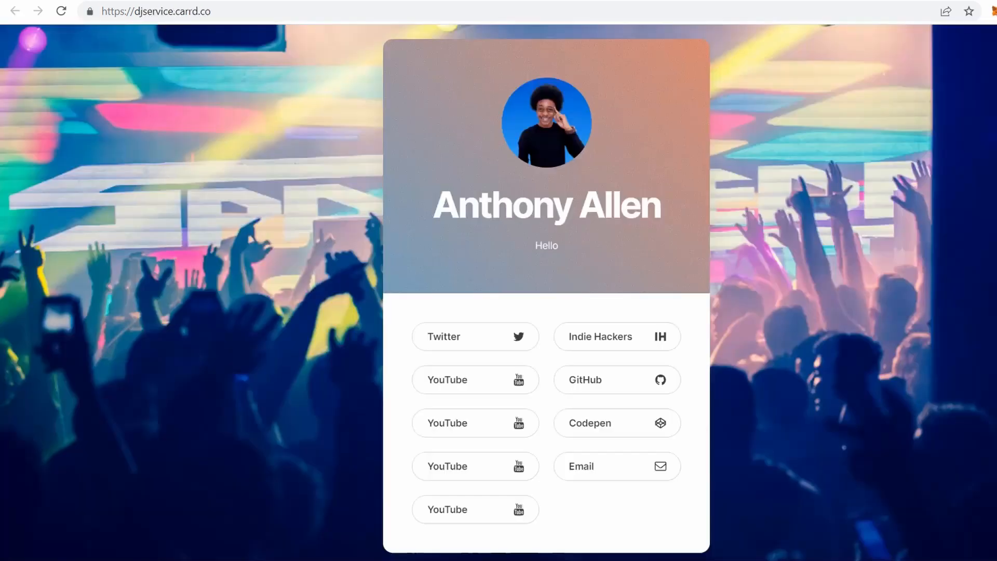
left_click(475, 384)
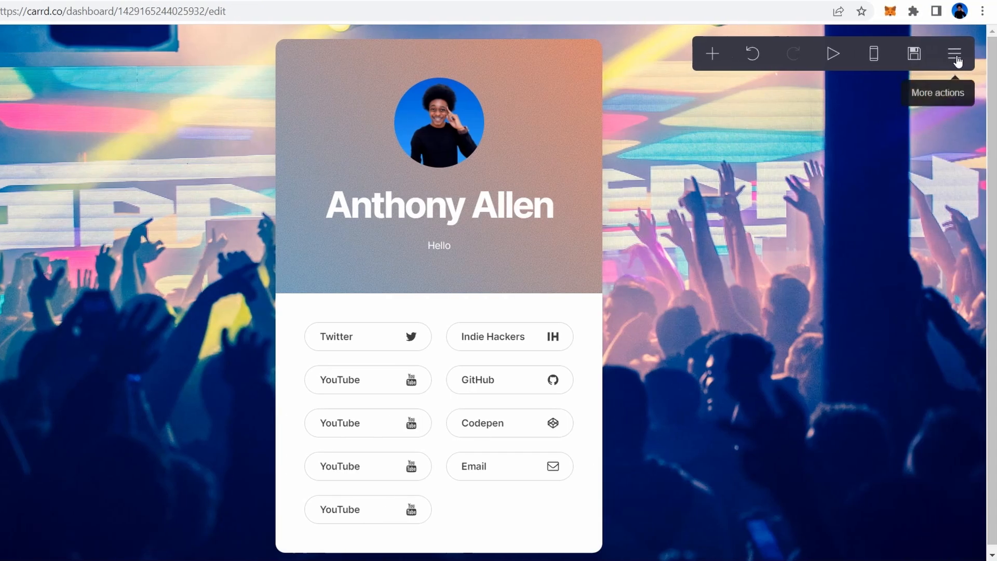
- Go from the editor to the My Sites dashboard, then view the Pro upgrade plans
left_click(955, 55)
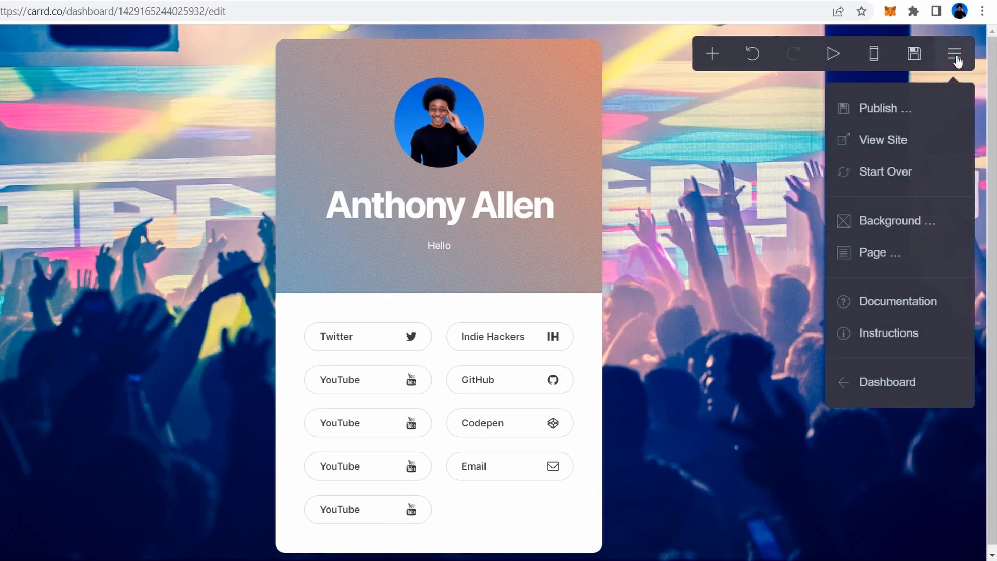
left_click(901, 384)
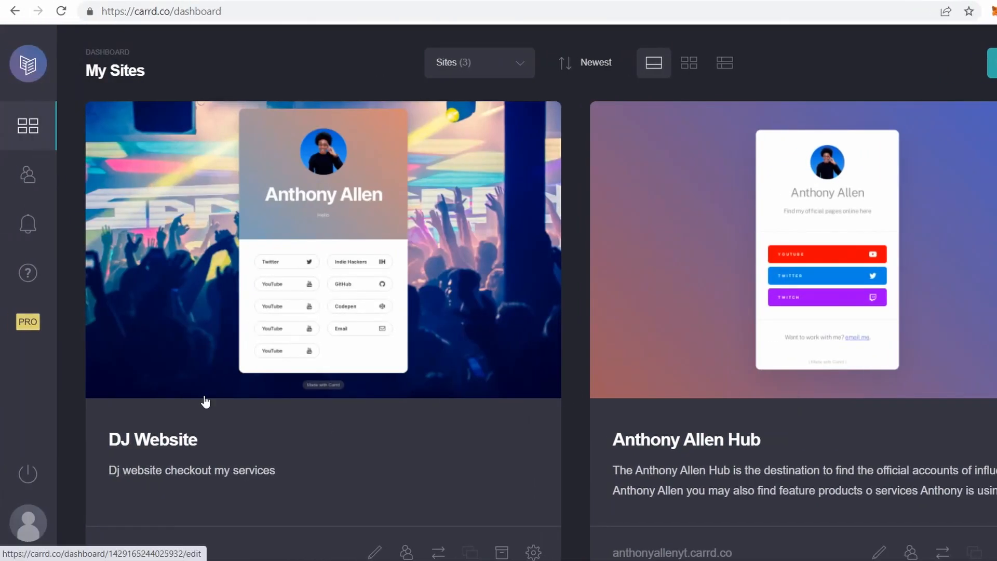
left_click(28, 326)
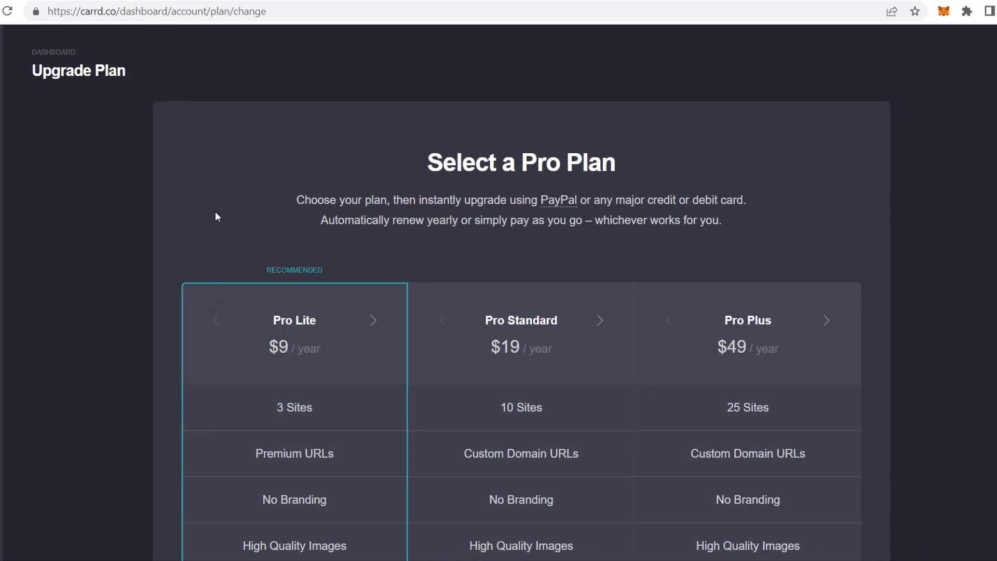
scroll(216, 213, "down", 1)
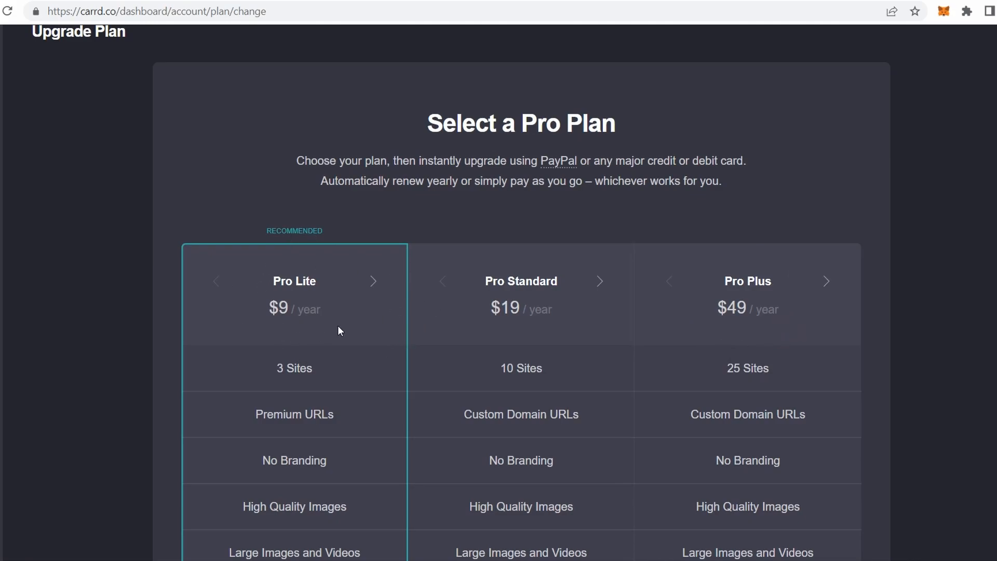
scroll(337, 327, "down", 2)
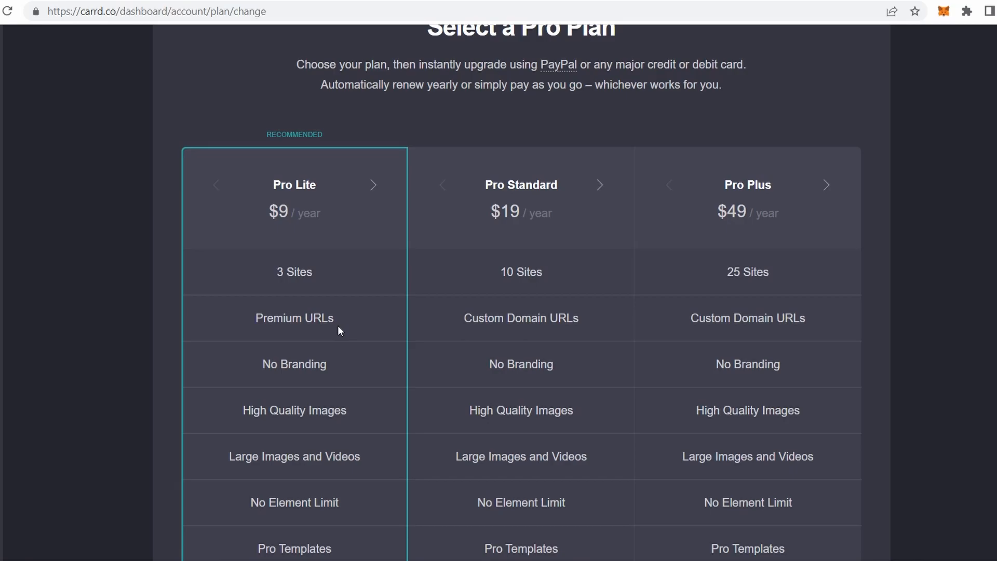
scroll(338, 326, "up", 3)
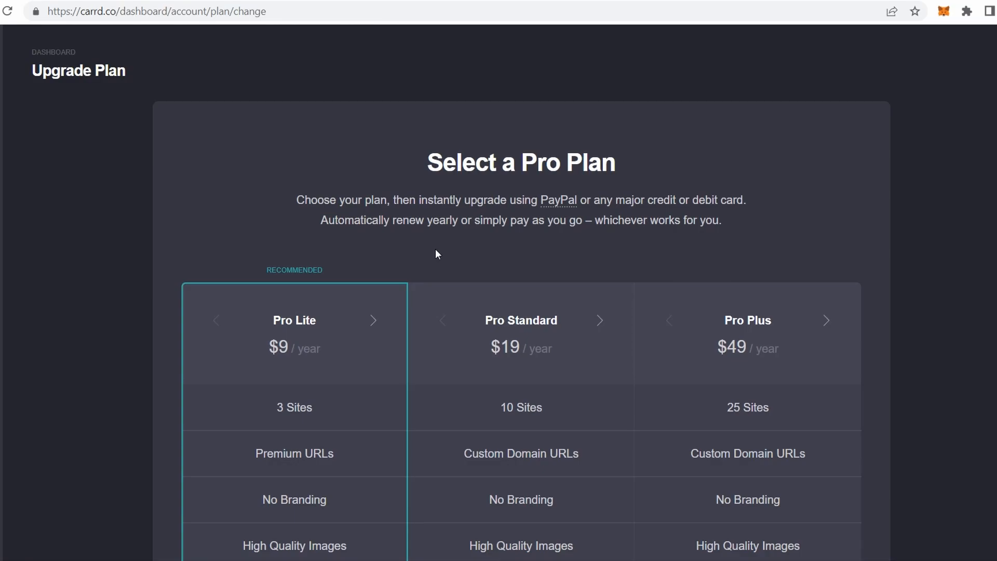
scroll(436, 250, "down", 6)
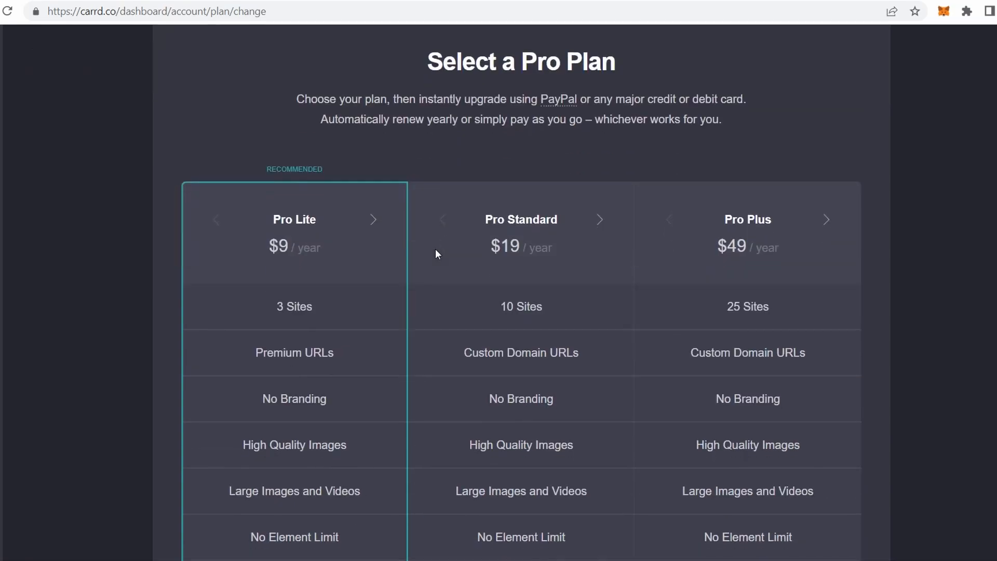
scroll(437, 253, "up", 1)
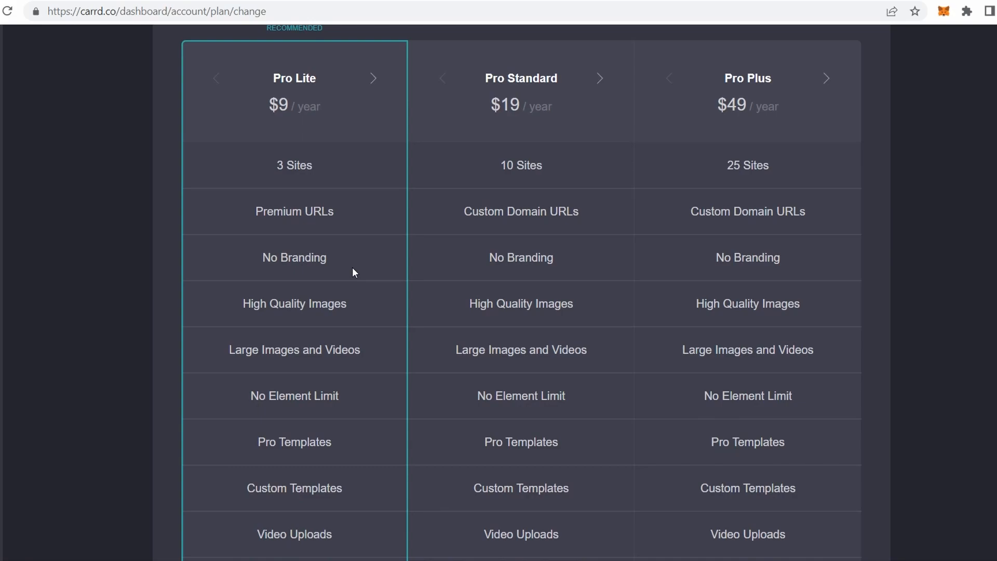
scroll(353, 269, "up", 1)
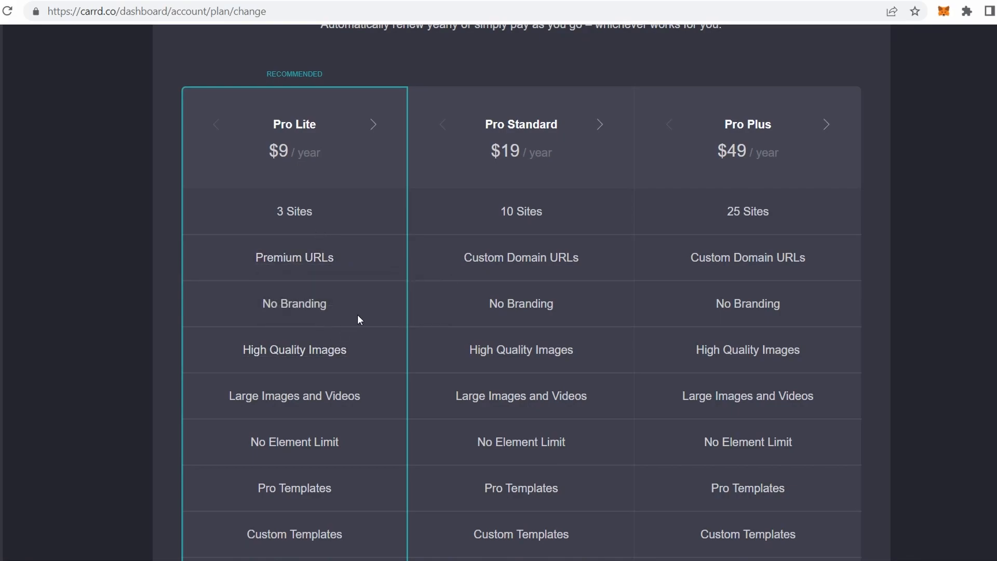
scroll(392, 362, "down", 1)
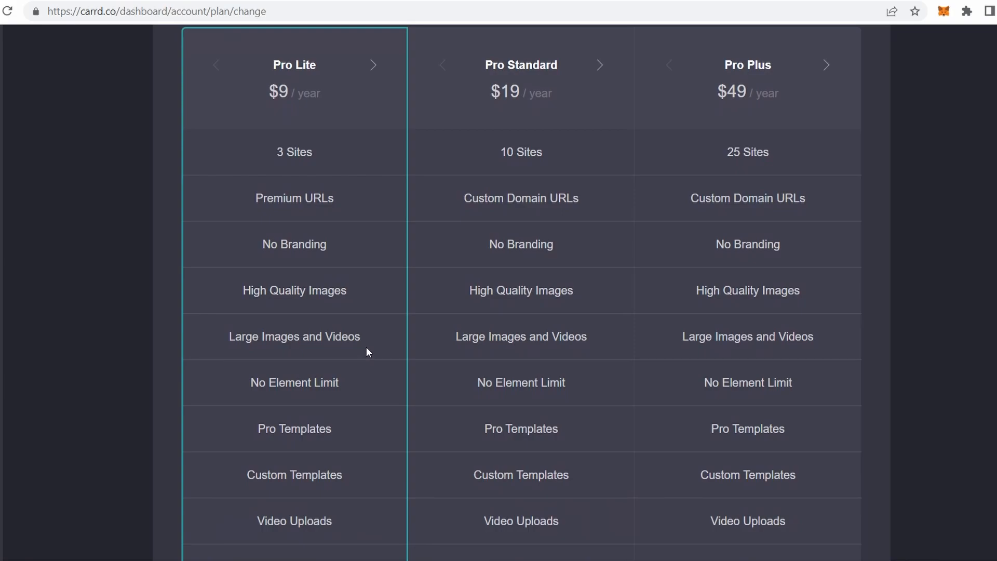
scroll(348, 385, "down", 1)
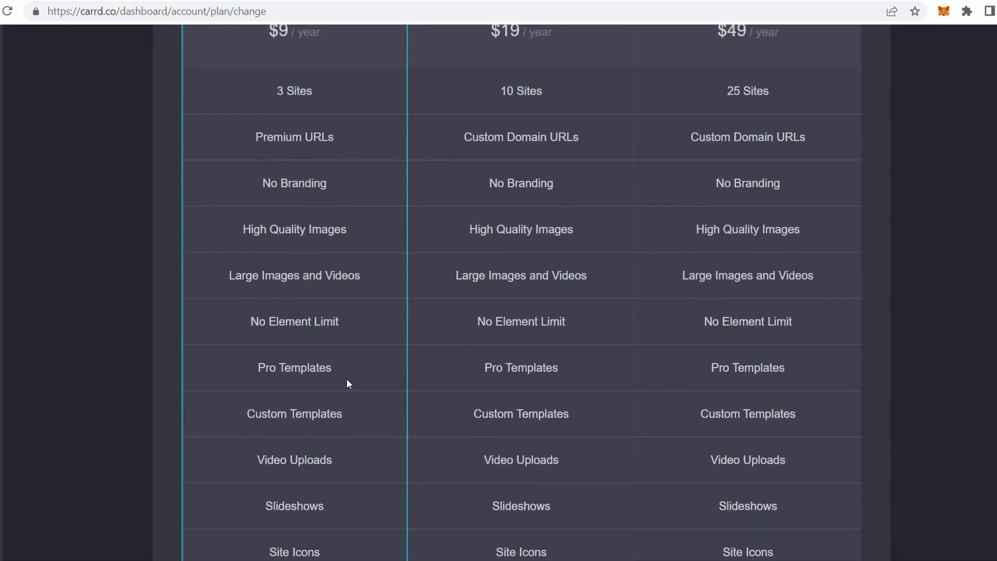
scroll(361, 416, "down", 3)
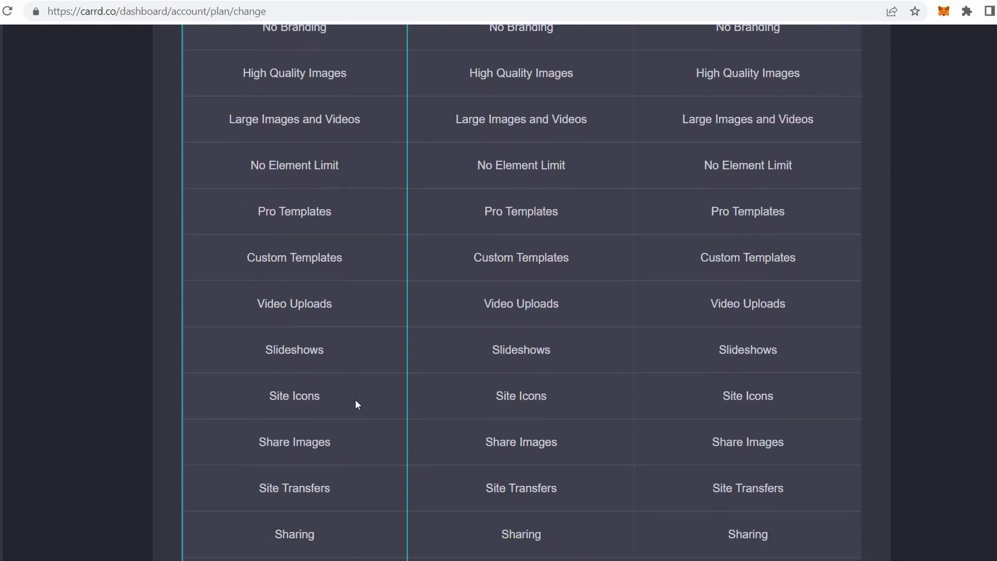
scroll(355, 403, "down", 1)
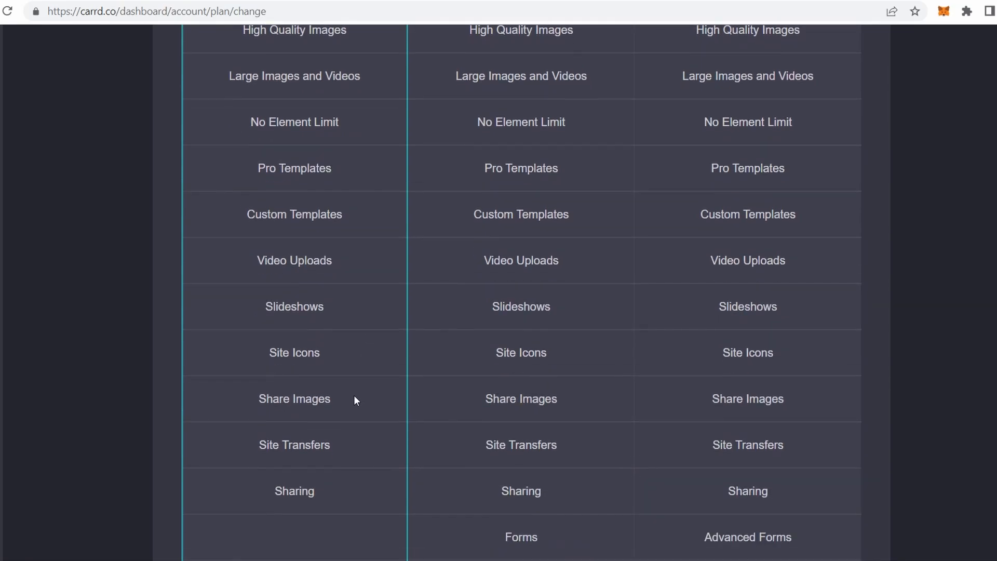
scroll(338, 455, "down", 2)
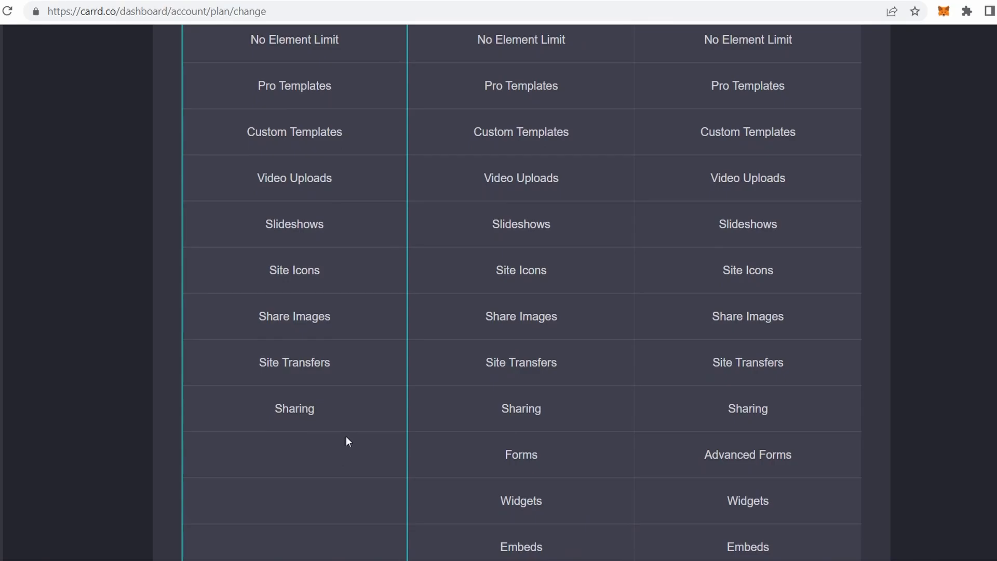
scroll(342, 490, "up", 8)
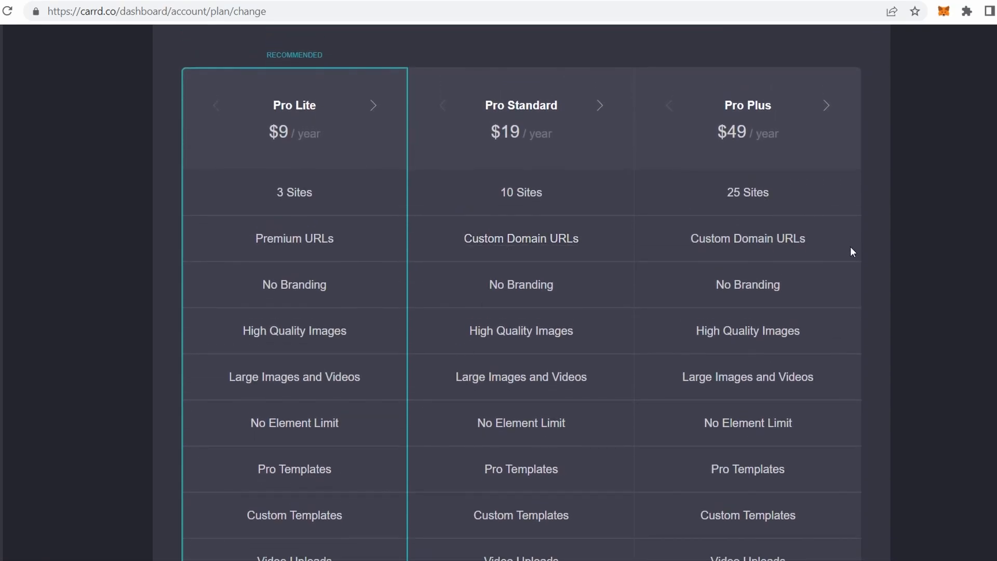
scroll(854, 257, "down", 5)
scroll(854, 259, "down", 15)
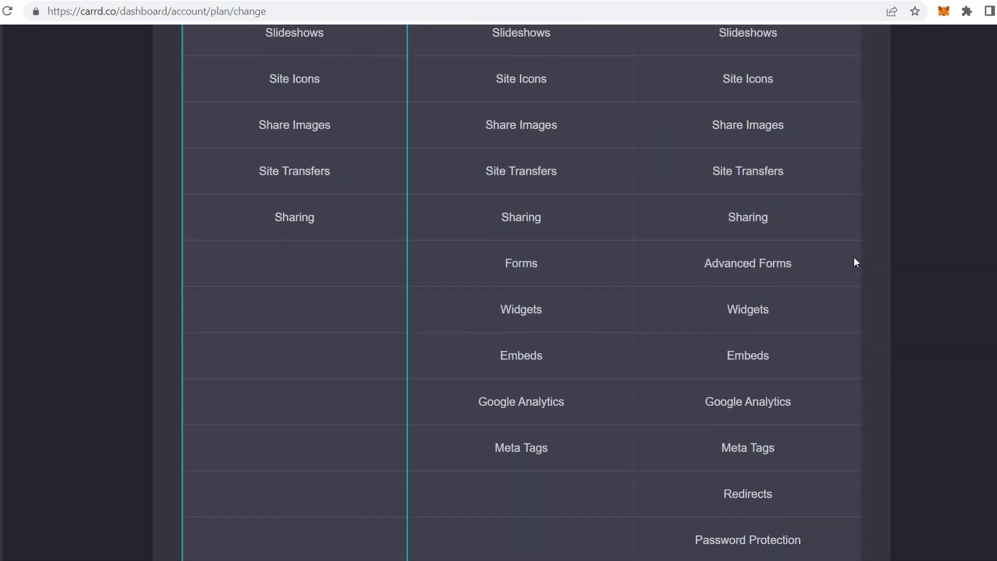
scroll(854, 256, "up", 20)
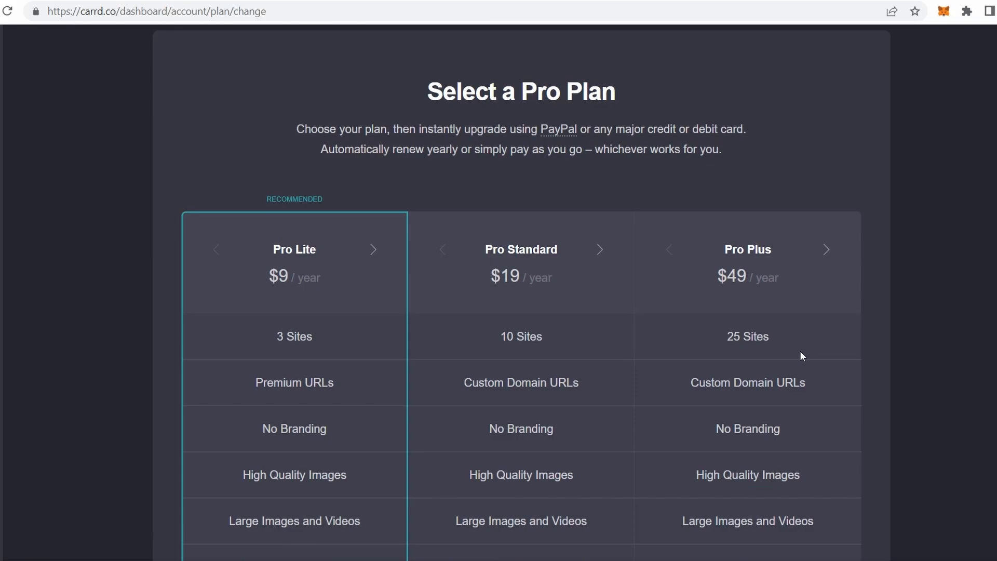
scroll(801, 352, "down", 2)
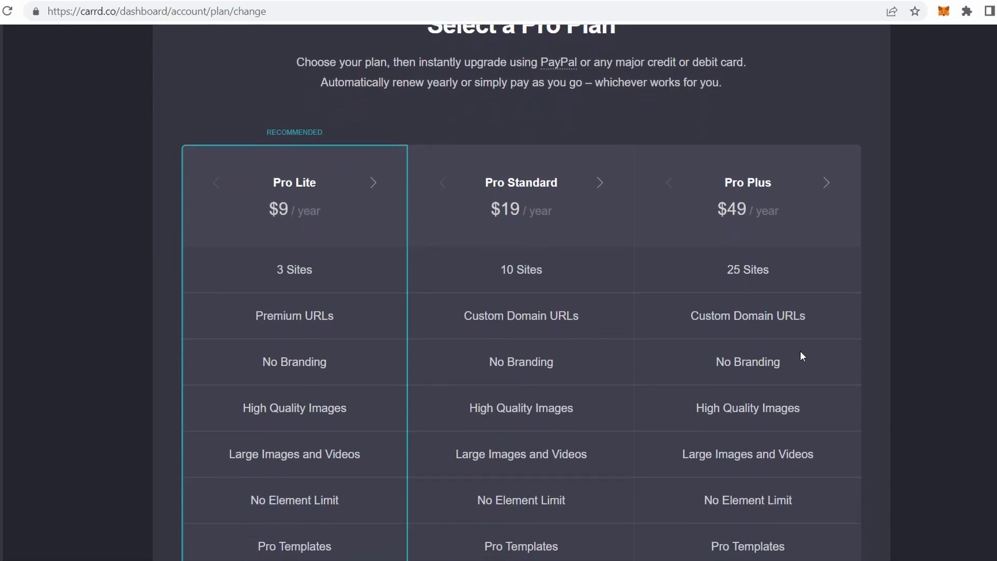
scroll(800, 352, "down", 1)
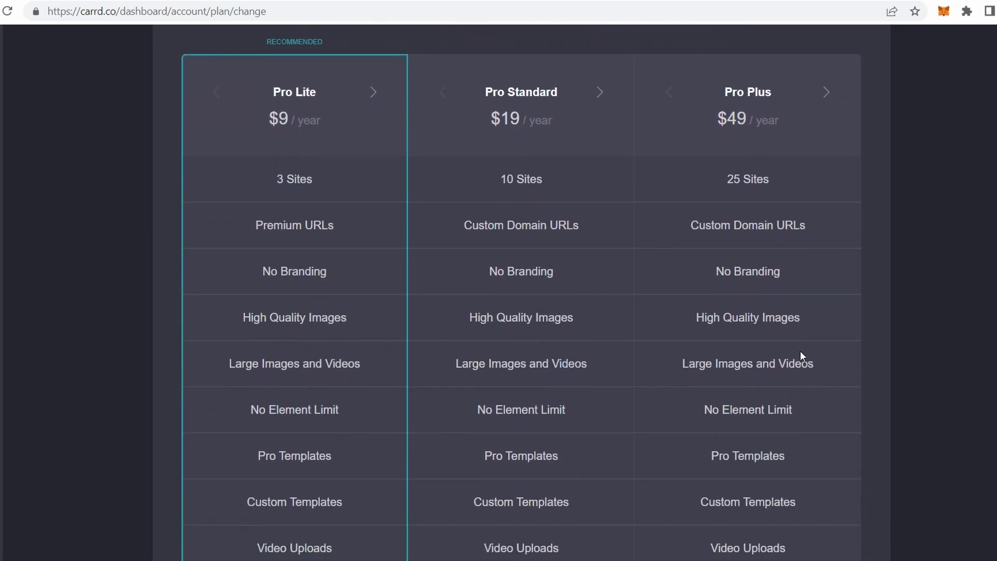
scroll(801, 352, "down", 1)
scroll(800, 351, "up", 5)
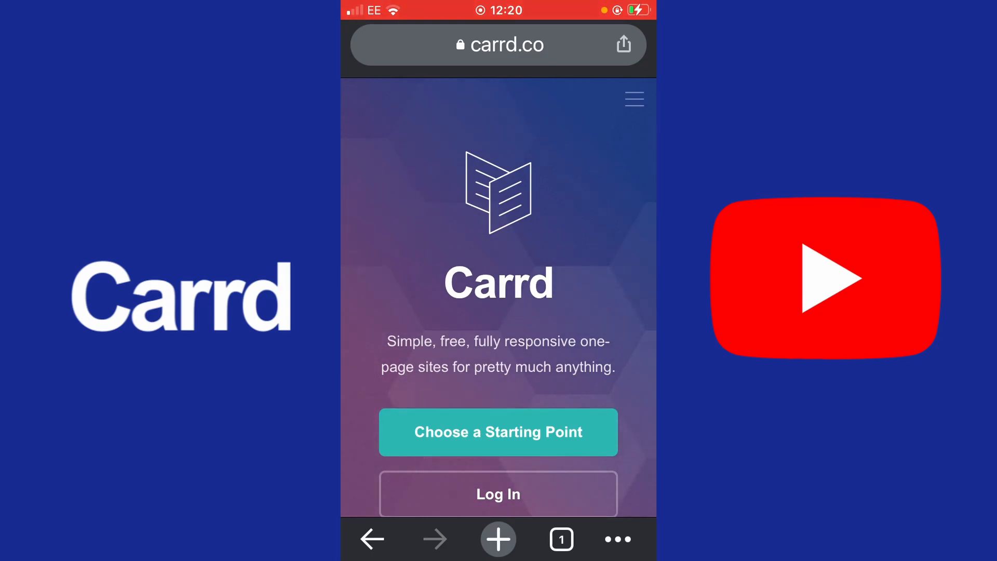
- Scroll down the Carrd mobile home page at carrd.co
scroll(499, 291, "down", 2)
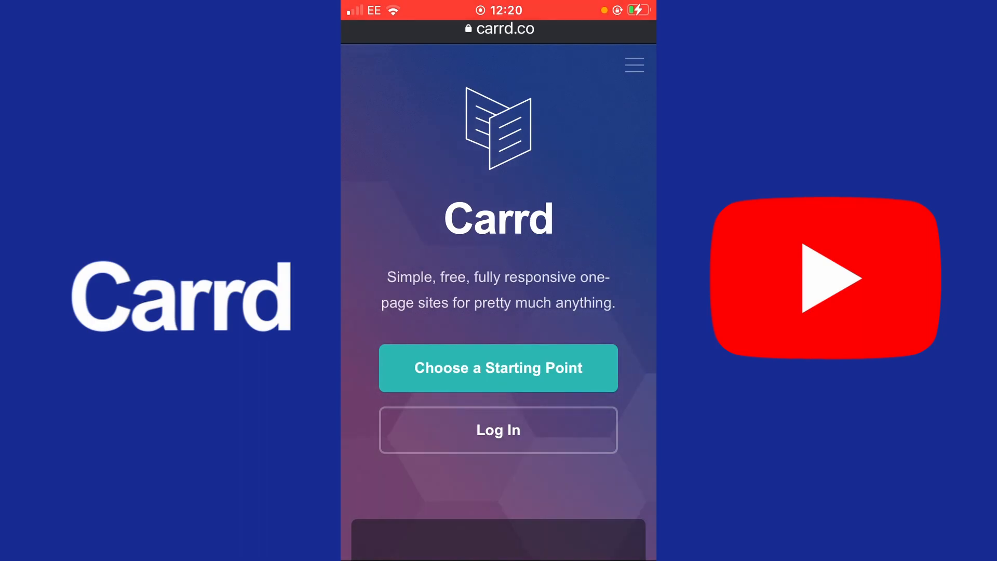
- Choose Log In on the Carrd mobile home page
left_click(498, 430)
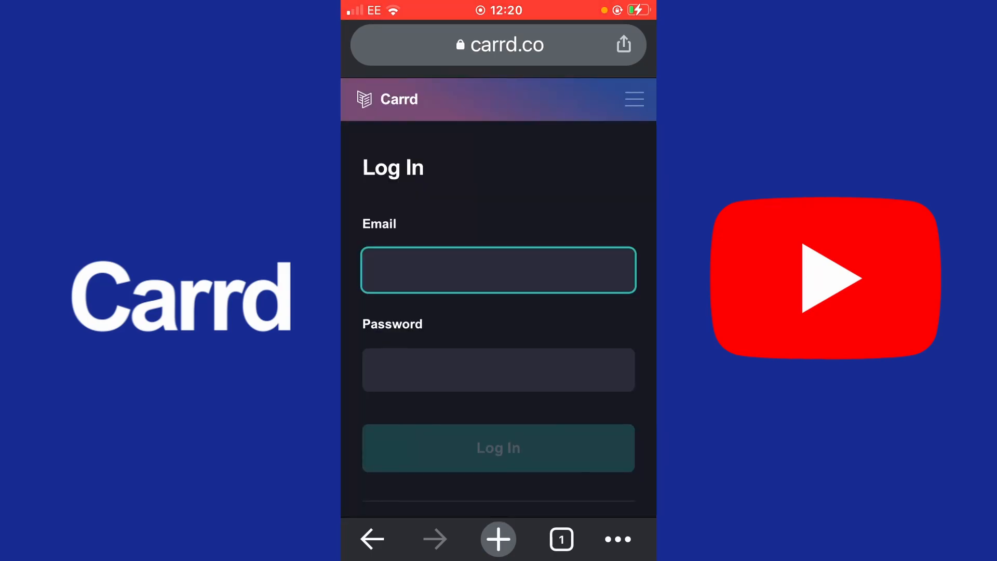